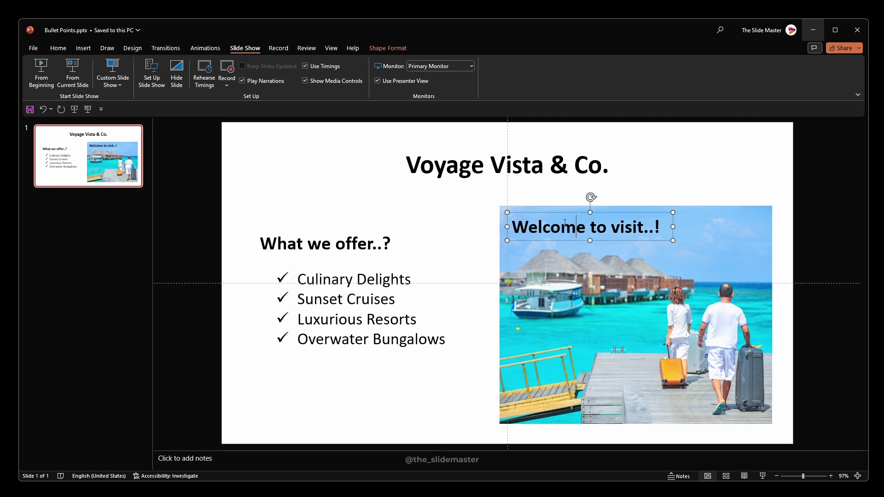
# Select and inspect the slide 1 objects: beach photo, bullet list, headings and title box
pyautogui.click(550, 276)
pyautogui.click(390, 269)
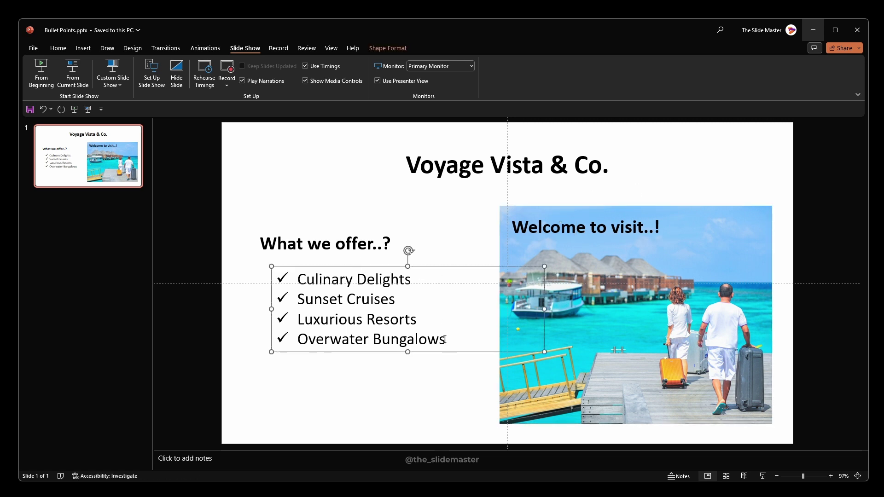
pyautogui.moveTo(445, 339); pyautogui.dragTo(297, 276)
pyautogui.click(298, 234)
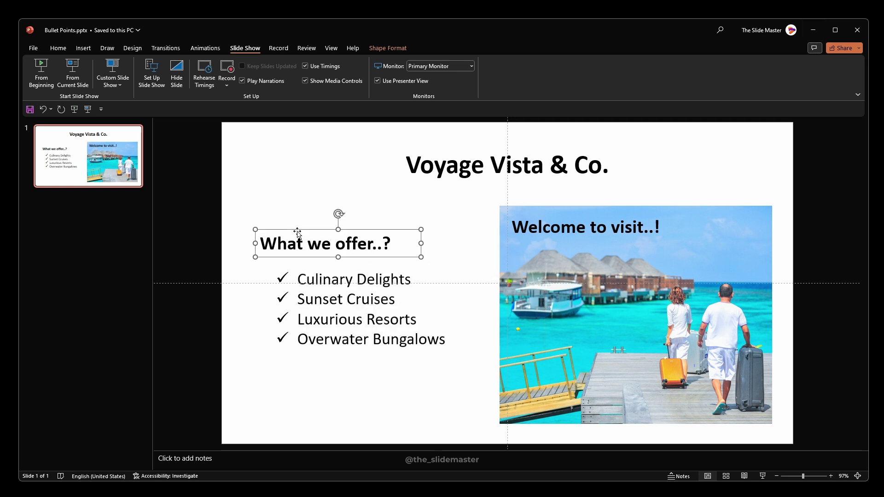
pyautogui.click(446, 171)
pyautogui.click(435, 147)
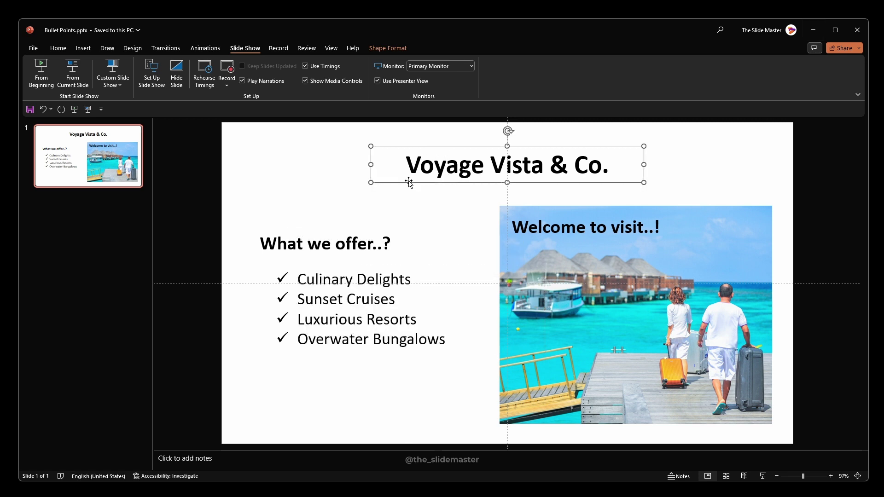
pyautogui.click(453, 226)
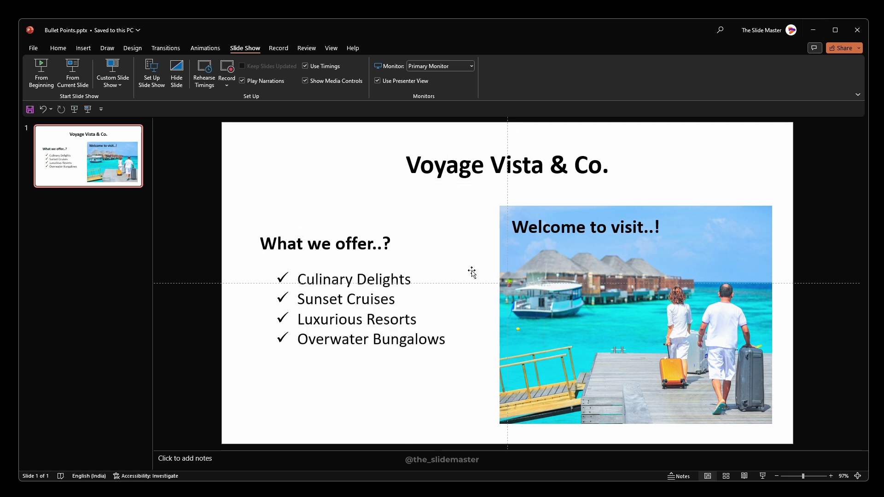
pyautogui.click(397, 258)
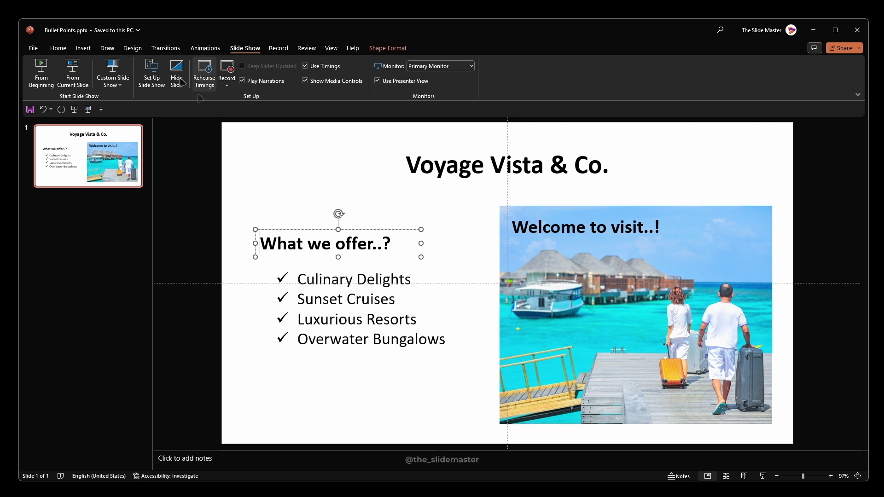
# Open the Selection Pane listing every object on slide 1
pyautogui.click(84, 48)
pyautogui.click(58, 48)
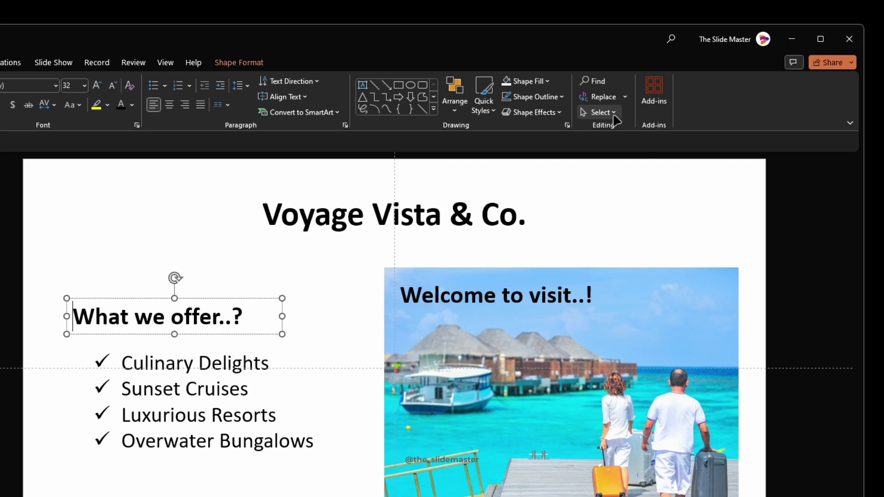
pyautogui.click(614, 115)
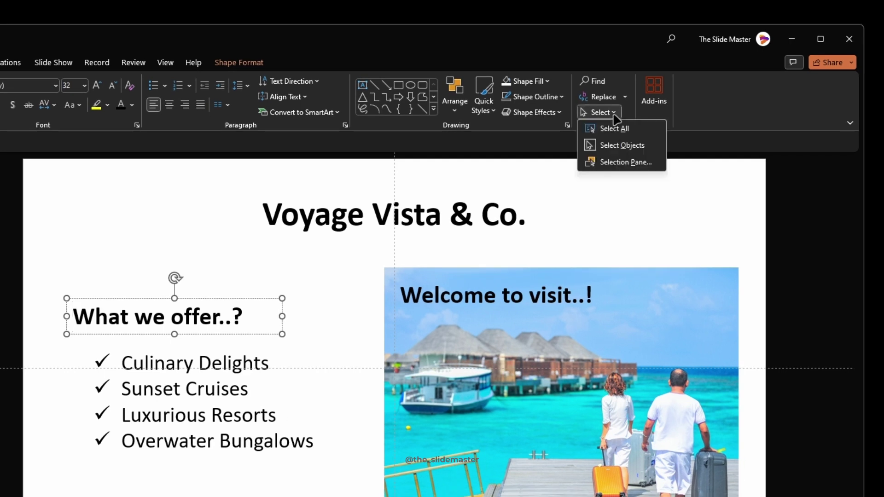
pyautogui.click(615, 163)
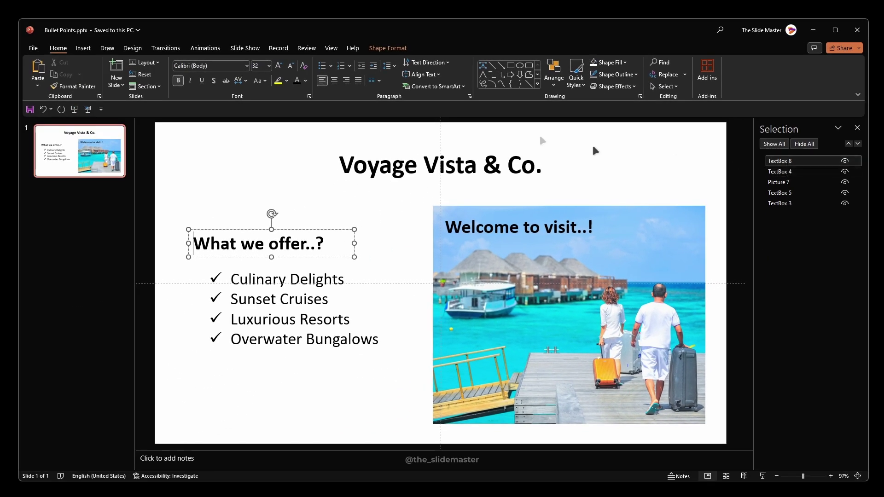
# Review the slide's animation list and shape formatting settings in the side panel, then close it
pyautogui.click(190, 48)
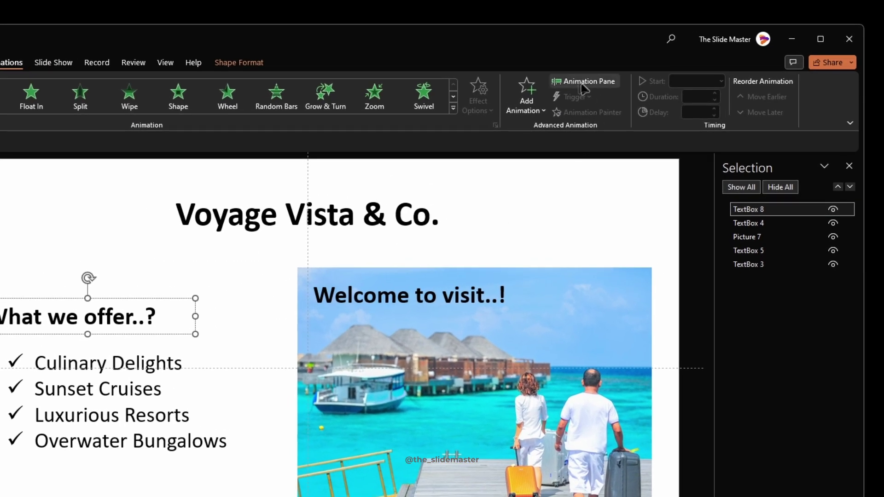
pyautogui.click(584, 85)
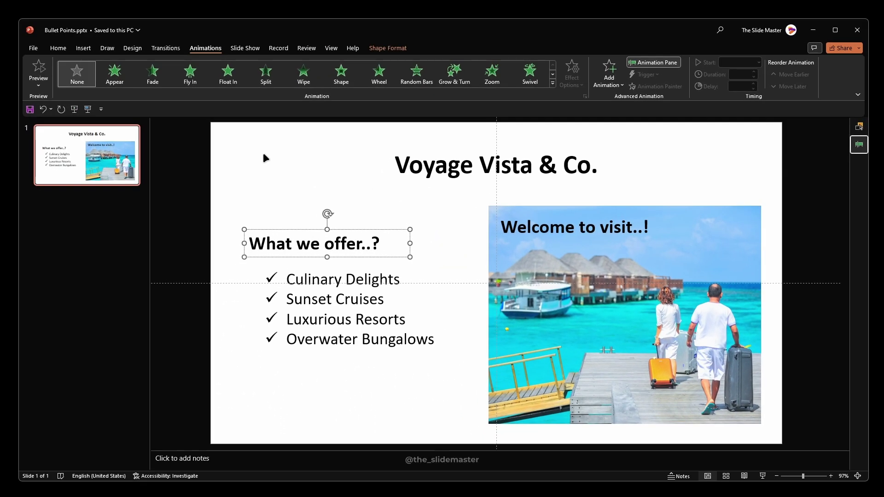
pyautogui.click(396, 48)
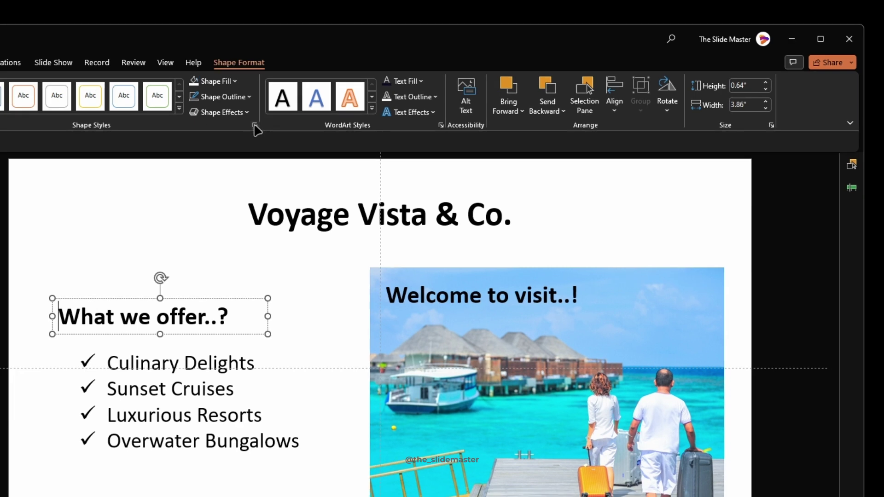
pyautogui.click(254, 125)
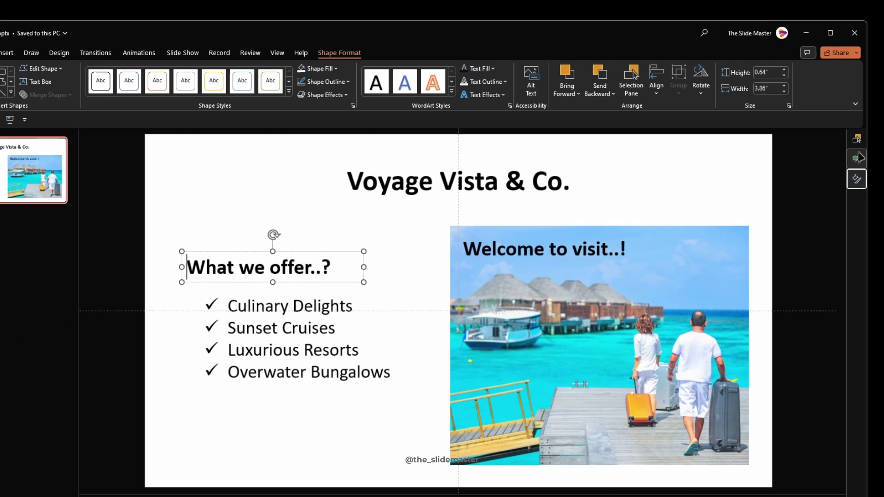
pyautogui.click(852, 188)
pyautogui.click(852, 165)
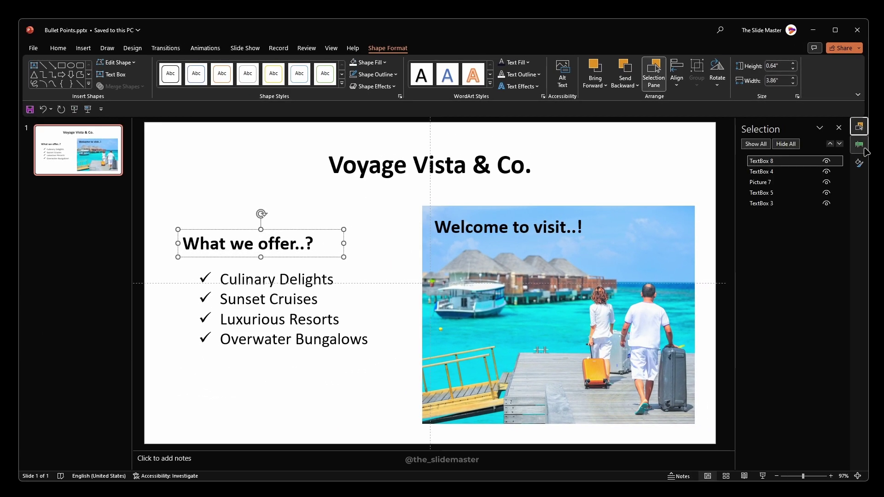
pyautogui.click(860, 145)
pyautogui.click(859, 162)
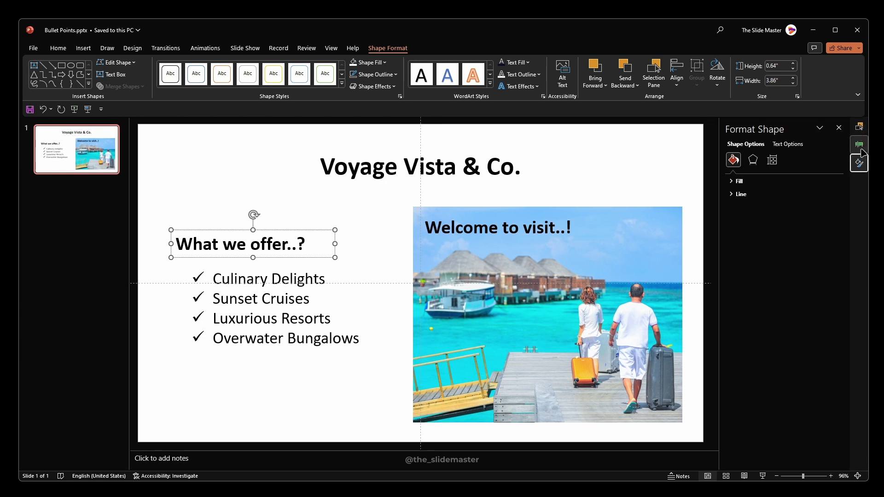
pyautogui.click(859, 163)
# Add a new Blank-layout slide after the Voyage Vista & Co. slide
pyautogui.press('Escape')
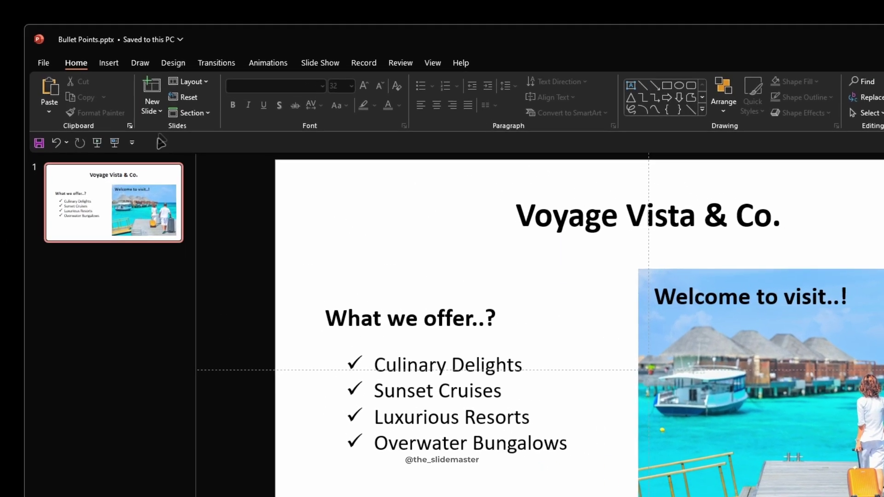
pyautogui.click(157, 113)
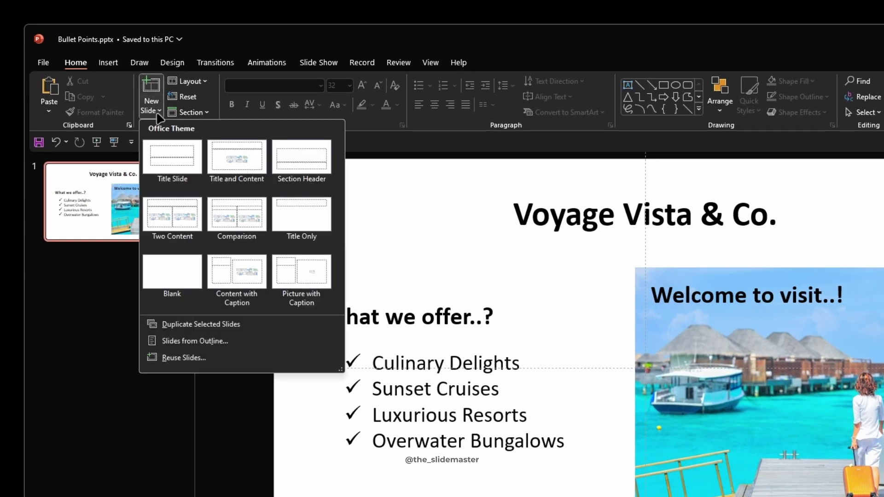
pyautogui.click(178, 277)
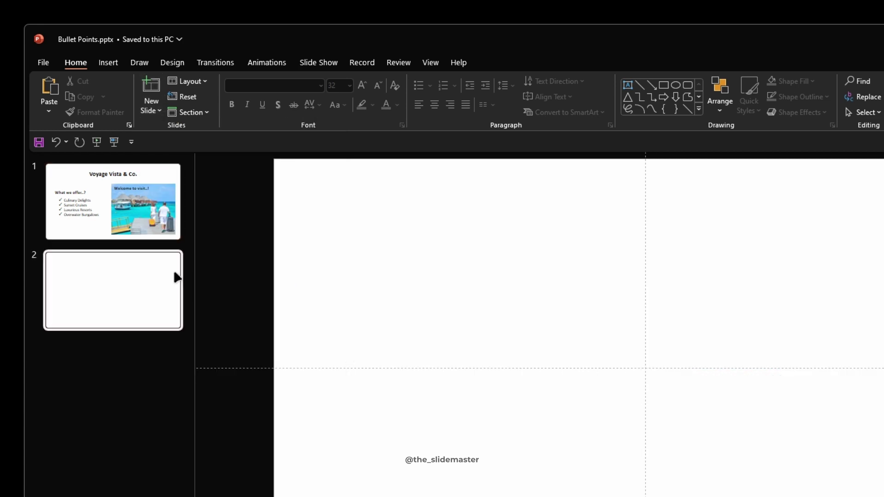
# Insert the Picture5.jpg poolside villa photo from this device onto slide 2
pyautogui.click(113, 67)
pyautogui.click(119, 111)
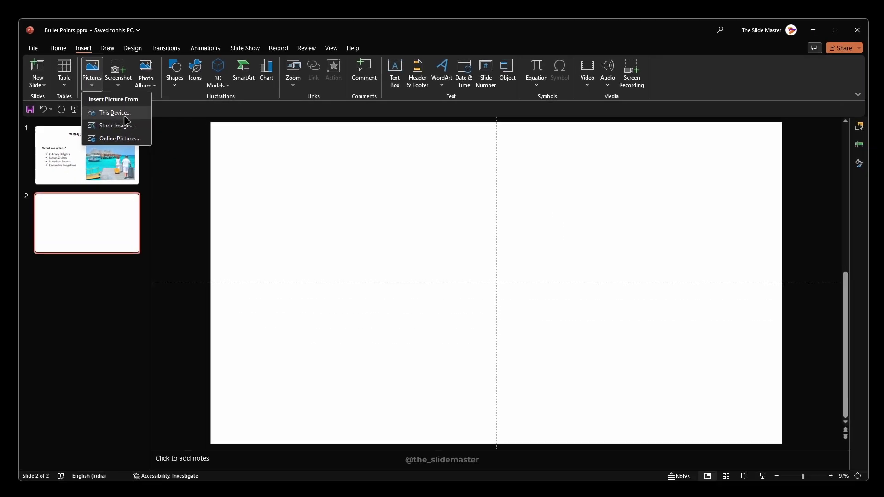
pyautogui.click(115, 112)
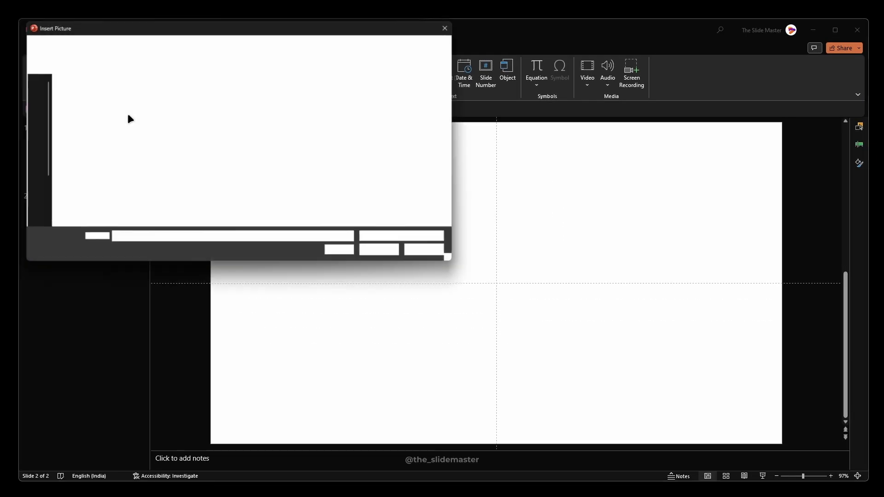
pyautogui.click(279, 106)
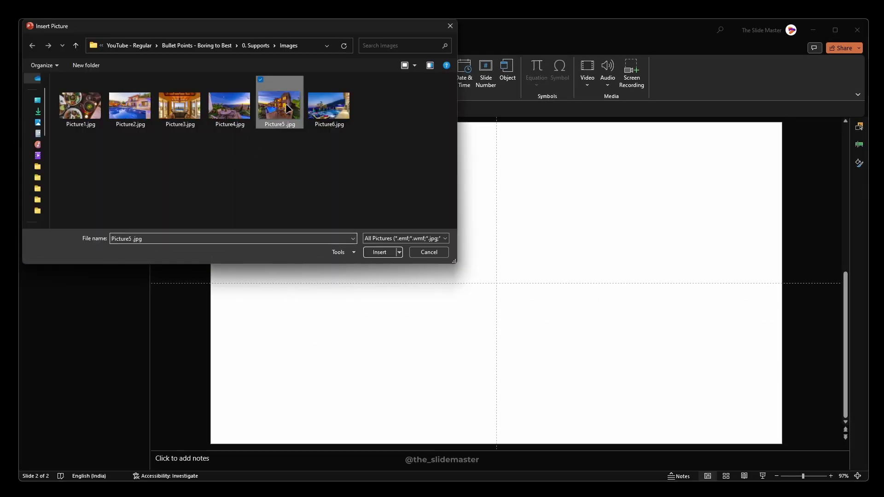
pyautogui.click(380, 252)
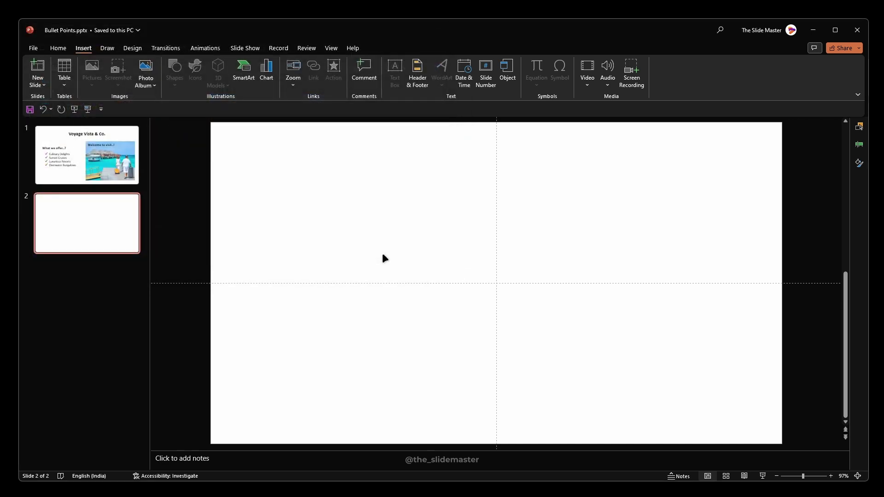
# Shift the villa photo and enlarge it beyond the slide edges
pyautogui.keyDown('ctrl'); pyautogui.scroll(-2, 407, 211); pyautogui.keyUp('ctrl')
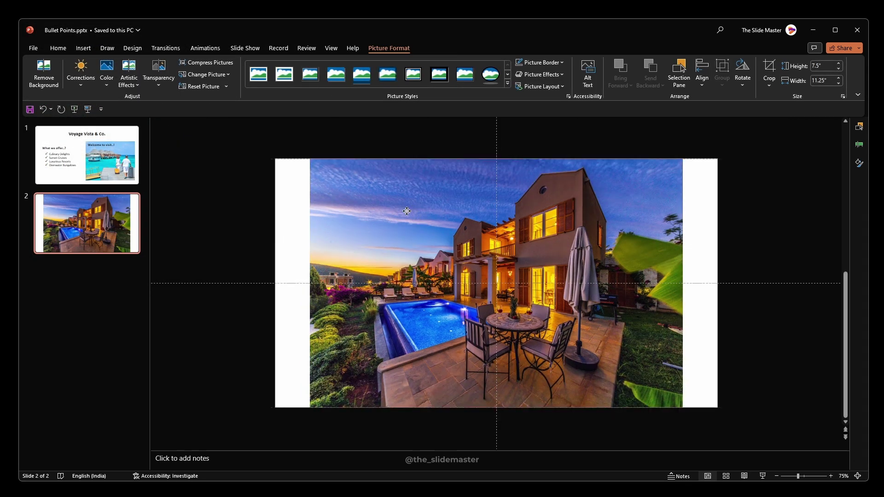
pyautogui.moveTo(406, 211); pyautogui.dragTo(390, 217)
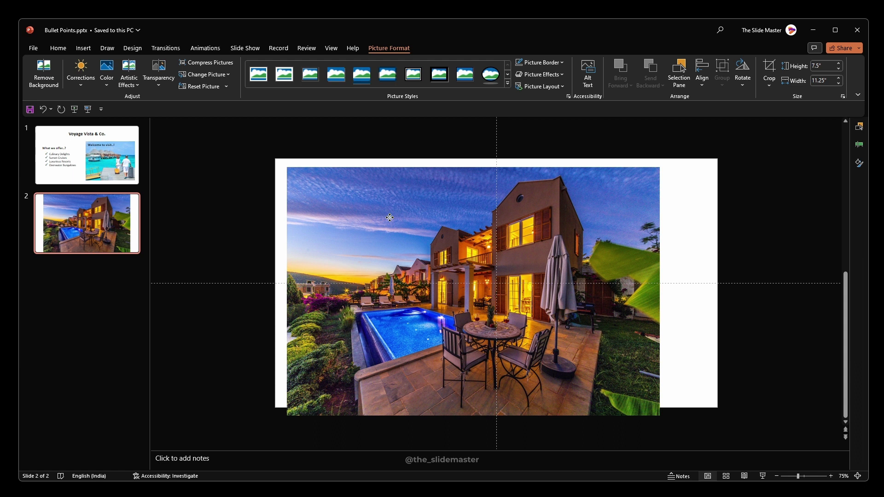
pyautogui.keyDown('ctrl'); pyautogui.scroll(-1, 498, 250); pyautogui.keyUp('ctrl')
pyautogui.moveTo(637, 394); pyautogui.dragTo(680, 427)
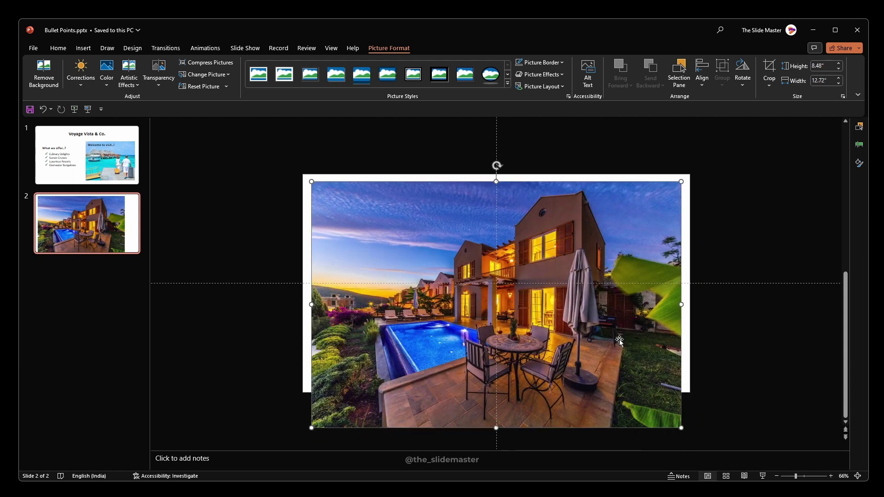
# Crop the photo to a rounded-corner shape and trim its bottom into a 3.15" banner
pyautogui.click(769, 85)
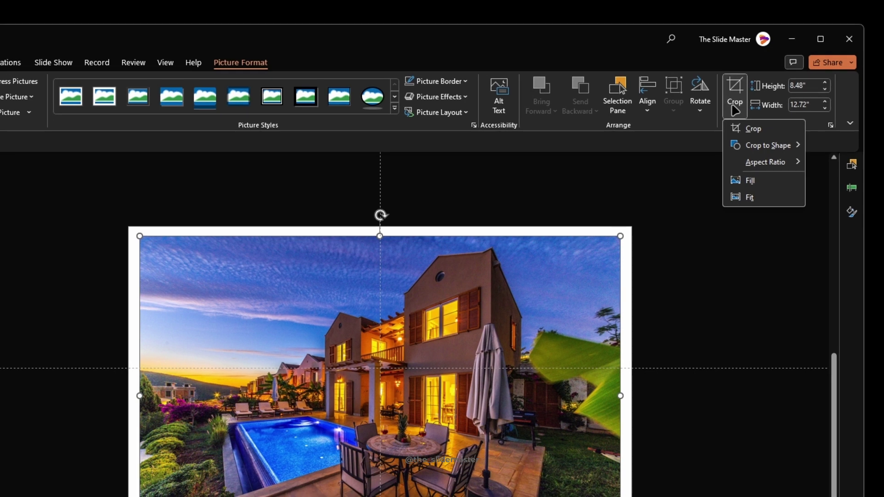
pyautogui.moveTo(781, 148)
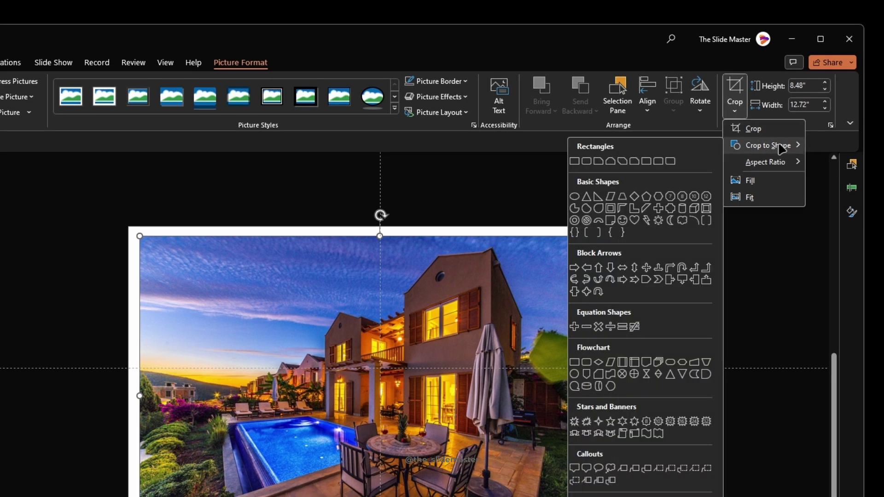
pyautogui.click(586, 162)
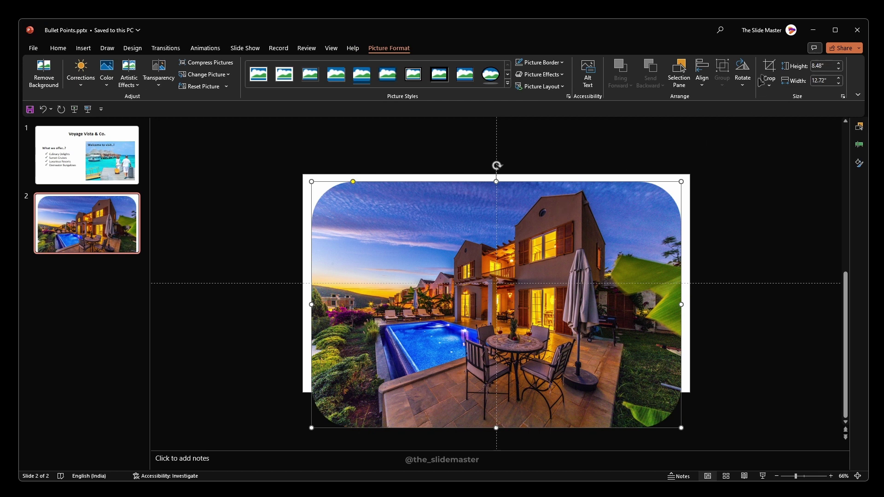
pyautogui.click(770, 67)
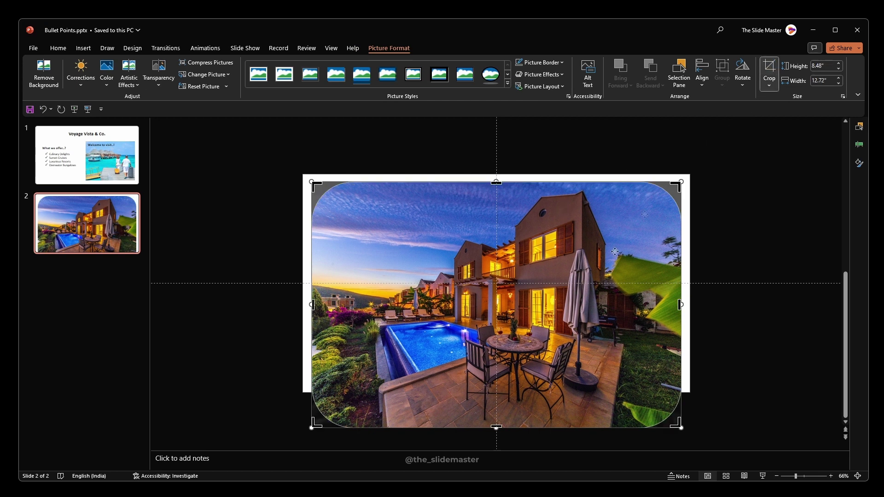
pyautogui.moveTo(498, 426); pyautogui.dragTo(488, 274)
pyautogui.scroll(3, 488, 273)
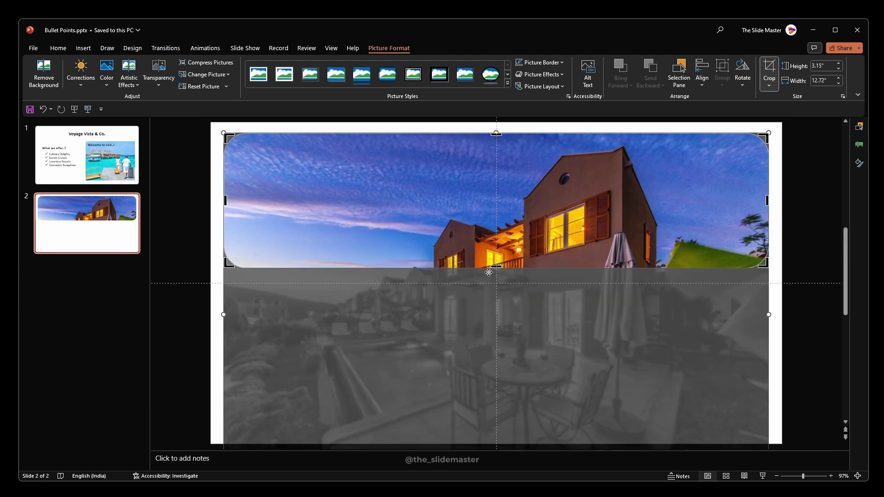
pyautogui.click(798, 163)
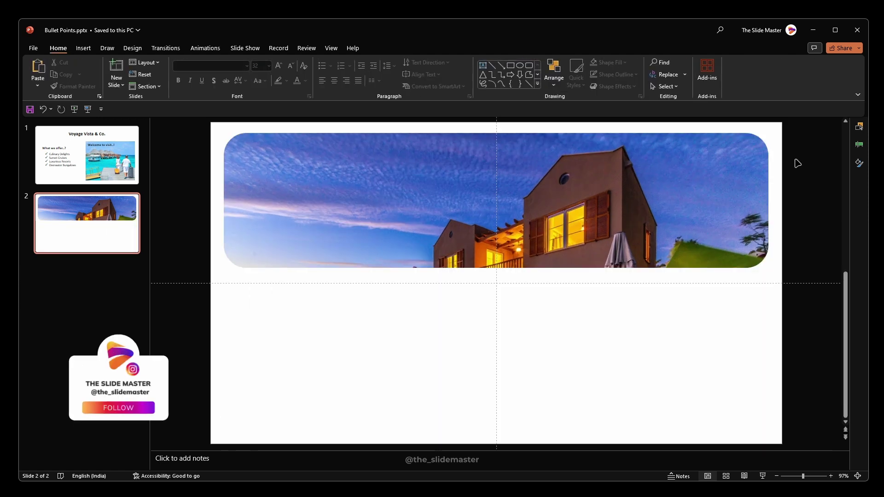
# Reduce the banner's corner roundness and shift the image up inside the crop frame
pyautogui.click(306, 144)
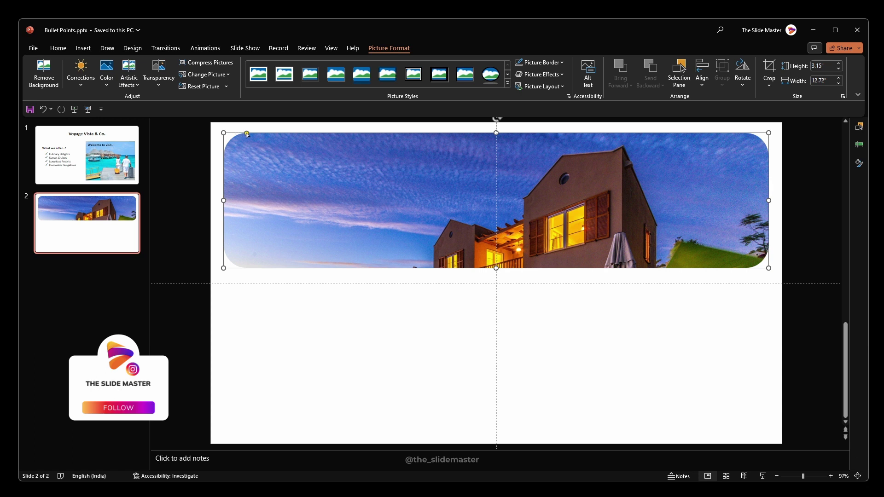
pyautogui.moveTo(247, 134); pyautogui.dragTo(236, 134)
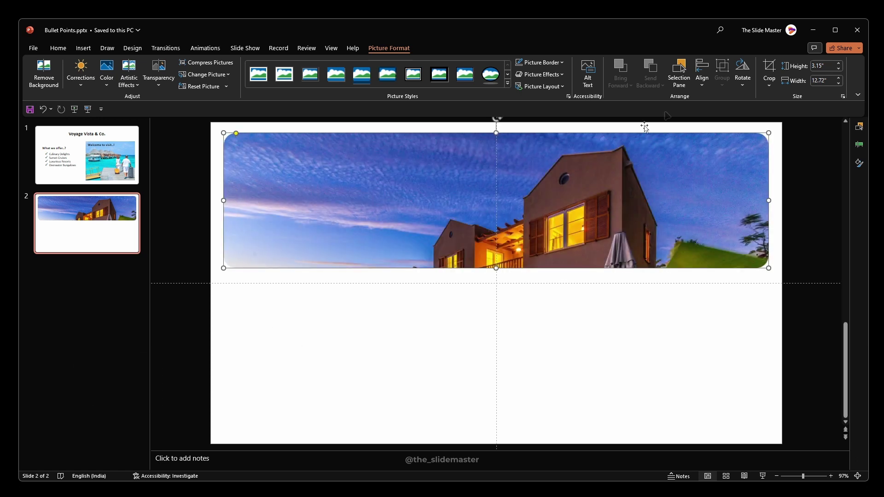
pyautogui.doubleClick(578, 206)
pyautogui.keyDown('ctrl'); pyautogui.scroll(-3, 579, 207); pyautogui.keyUp('ctrl')
pyautogui.moveTo(451, 194)
pyautogui.mouseDown()
pyautogui.moveTo(452, 172)
pyautogui.moveTo(452, 182)
pyautogui.mouseUp()
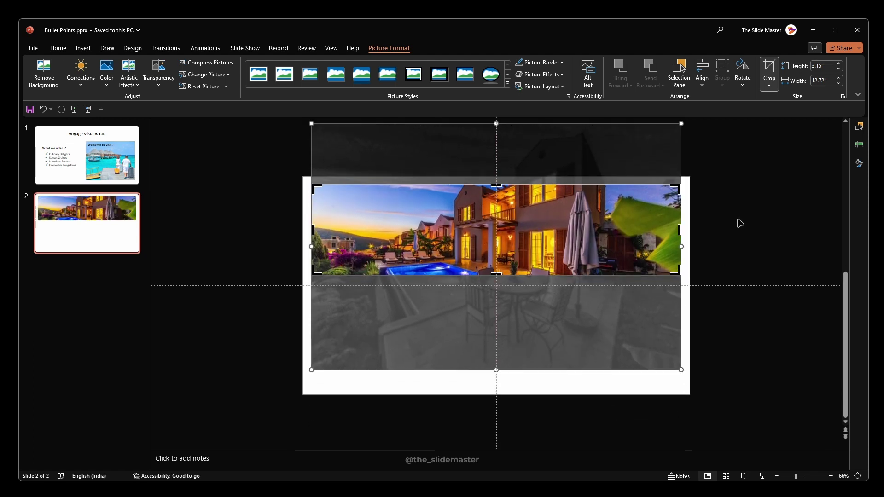
pyautogui.click(740, 224)
pyautogui.keyDown('ctrl'); pyautogui.scroll(3, 783, 184); pyautogui.keyUp('ctrl')
pyautogui.hotkey('ctrl', 'z')
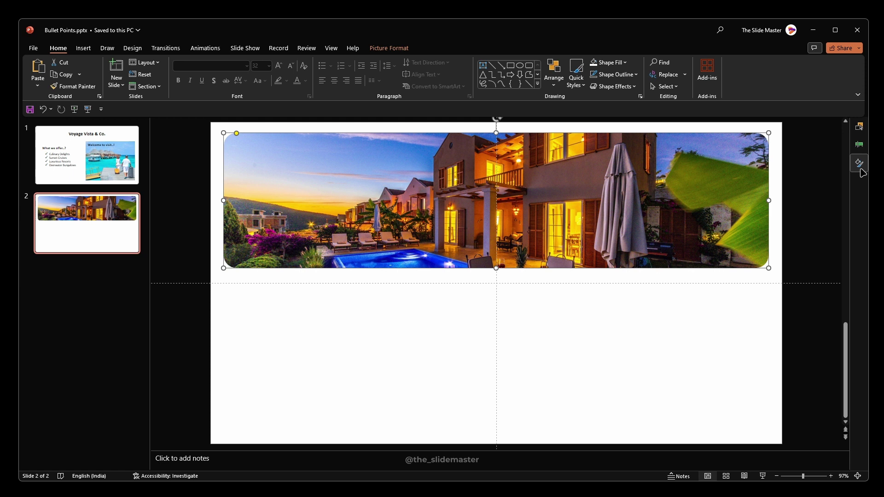
# Set the banner photo's sharpness to 25% in Format Picture's Picture Corrections
pyautogui.click(860, 167)
pyautogui.click(791, 146)
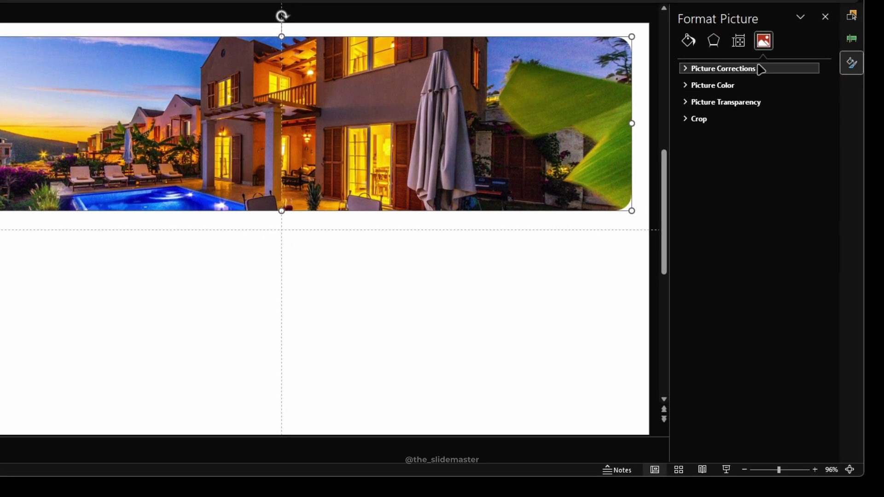
pyautogui.click(788, 169)
pyautogui.click(809, 100)
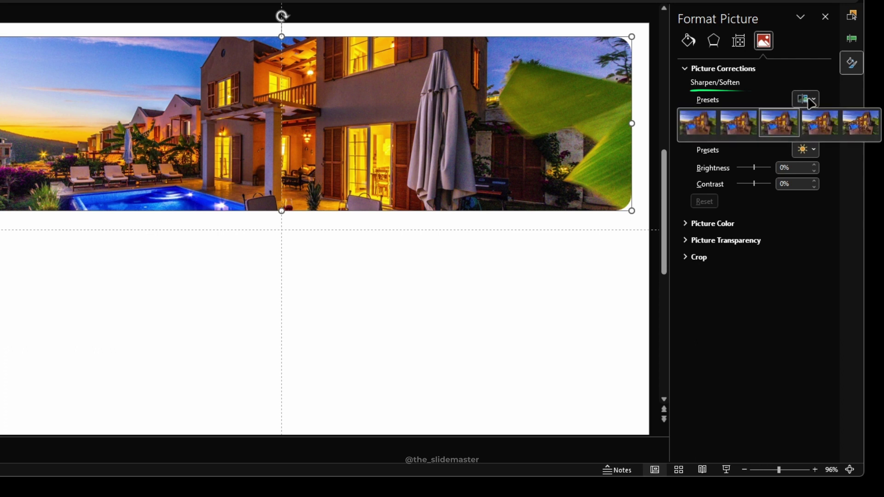
pyautogui.press('Escape')
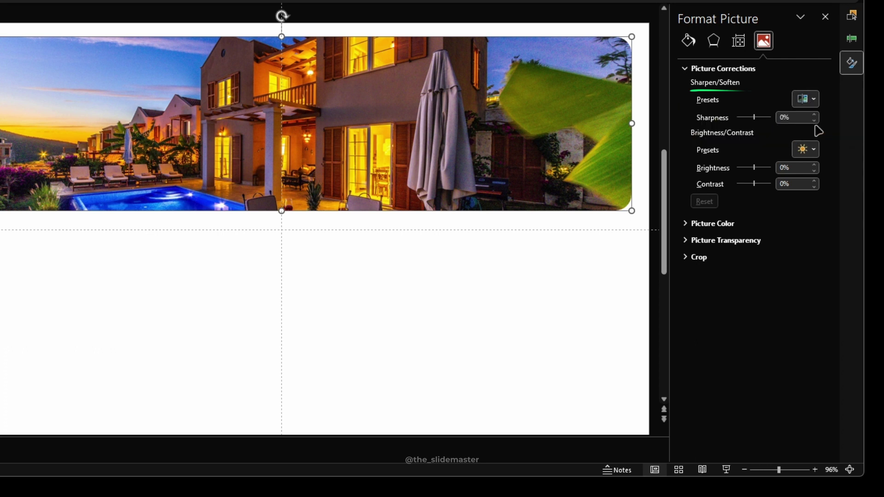
pyautogui.click(700, 241)
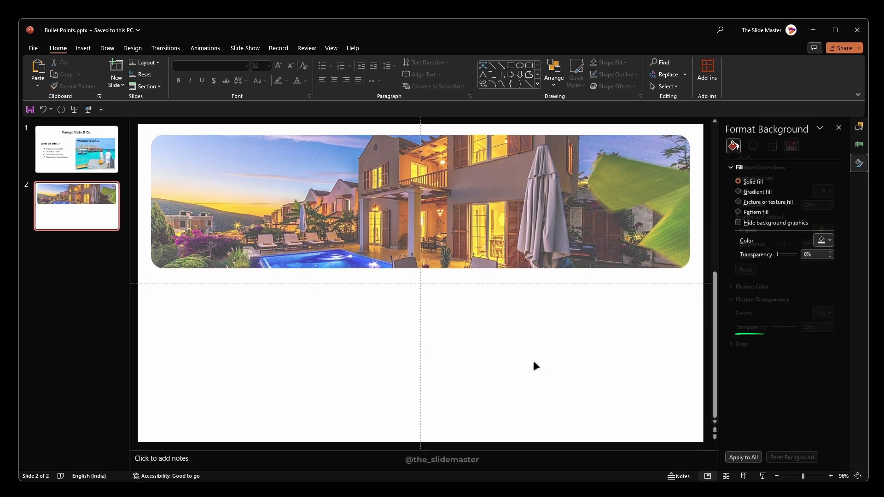
# Paste the Voyage Vista & Co. title from slide 1 onto slide 2 and move it onto the banner
pyautogui.click(114, 163)
pyautogui.click(341, 161)
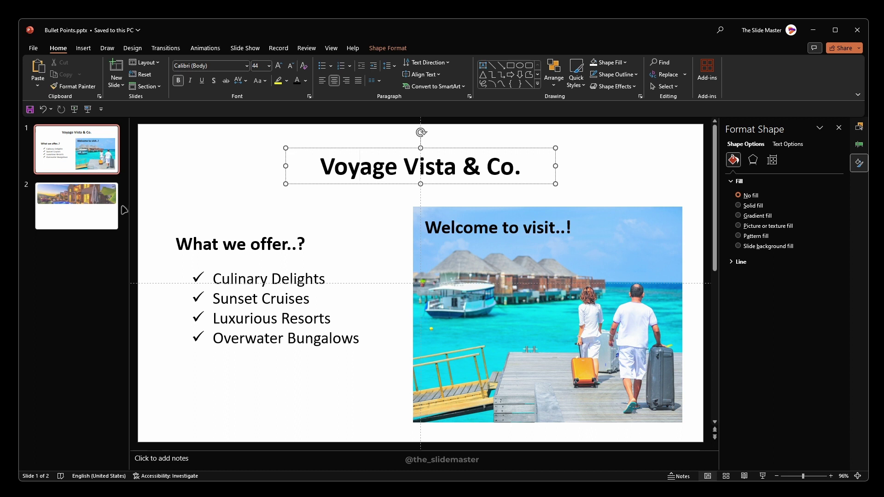
pyautogui.click(106, 209)
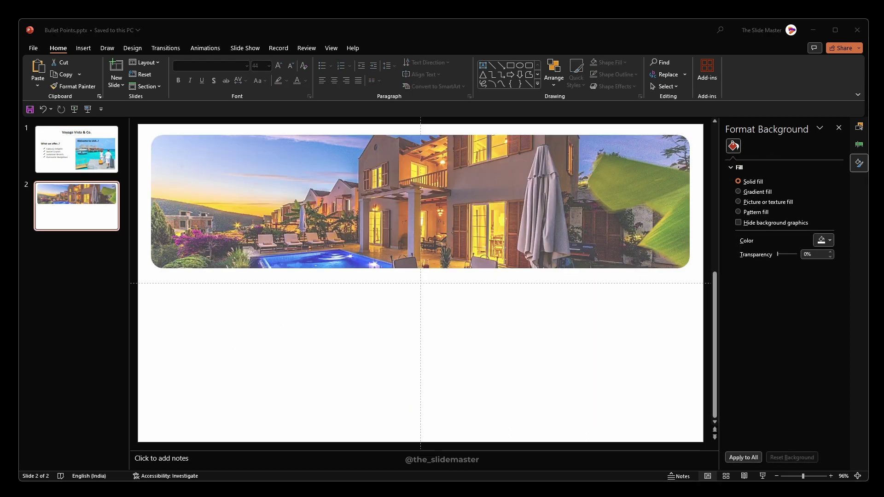
pyautogui.click(331, 310)
pyautogui.hotkey('ctrl', 'v')
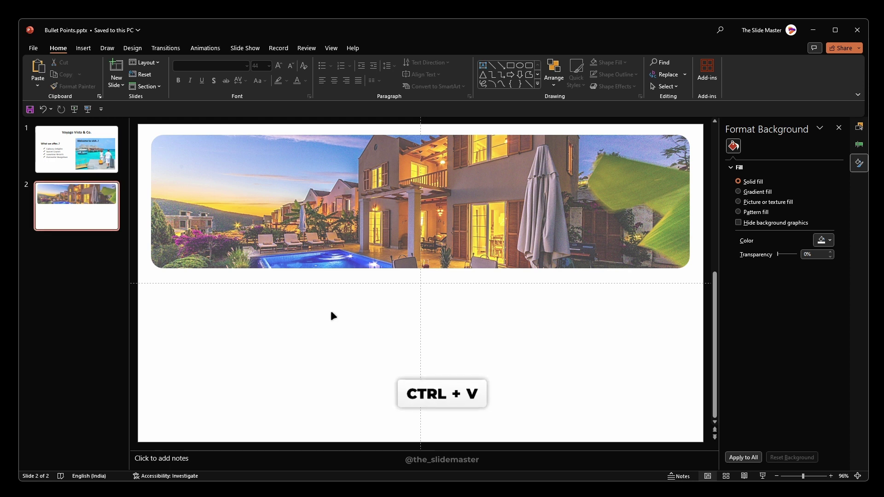
pyautogui.moveTo(273, 165); pyautogui.dragTo(272, 157)
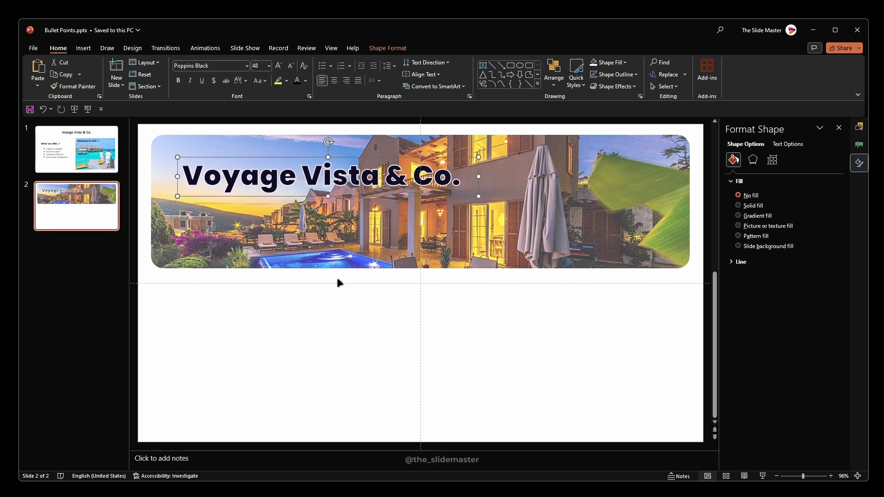
pyautogui.click(87, 209)
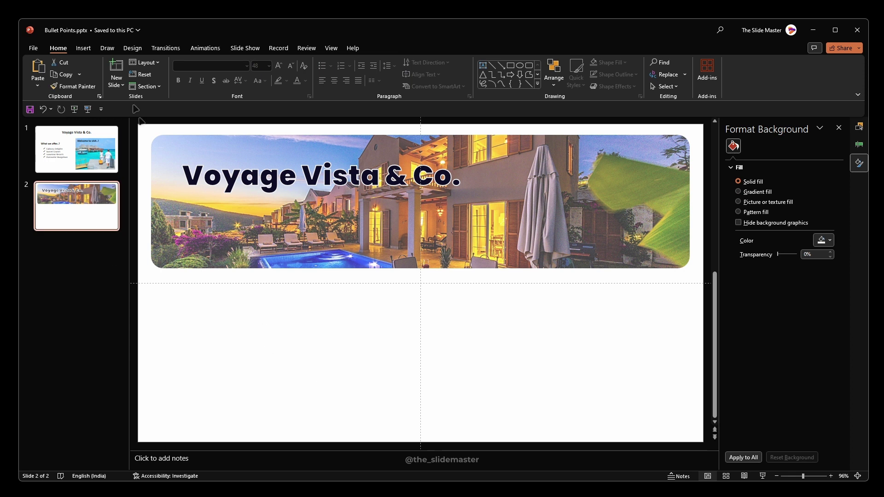
# Draw a rounded rectangle below the banner's left side
pyautogui.click(84, 48)
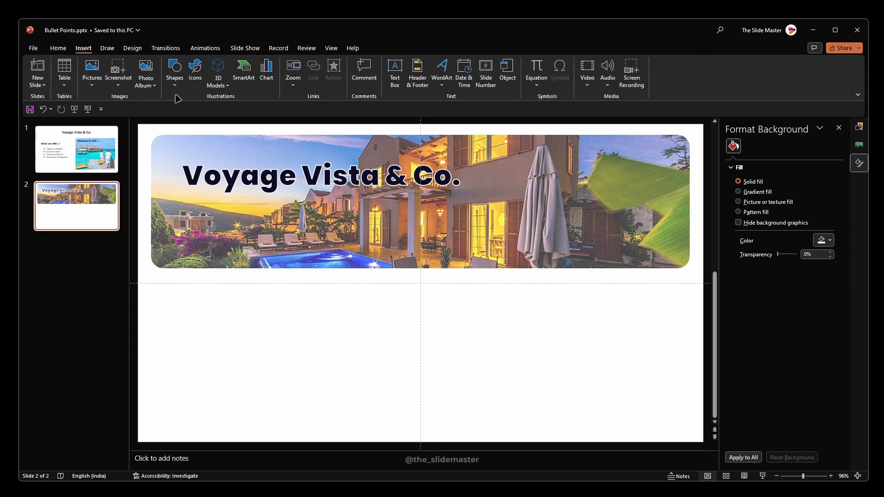
pyautogui.click(175, 74)
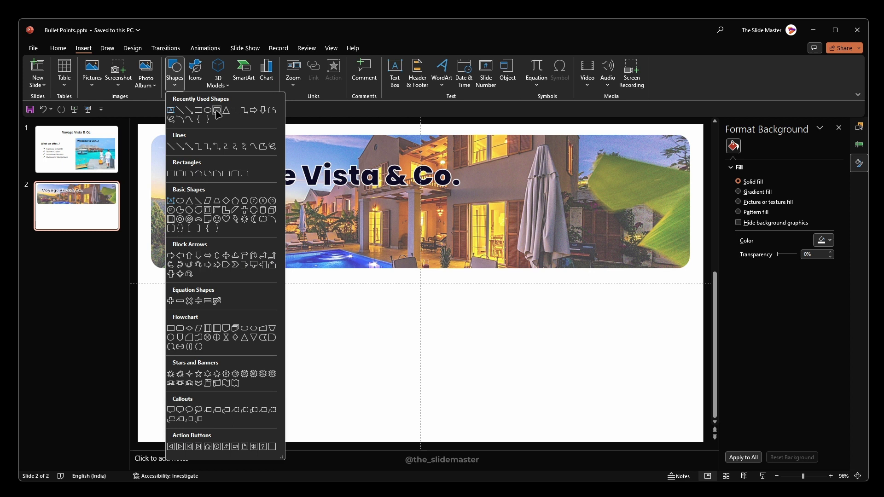
pyautogui.click(217, 111)
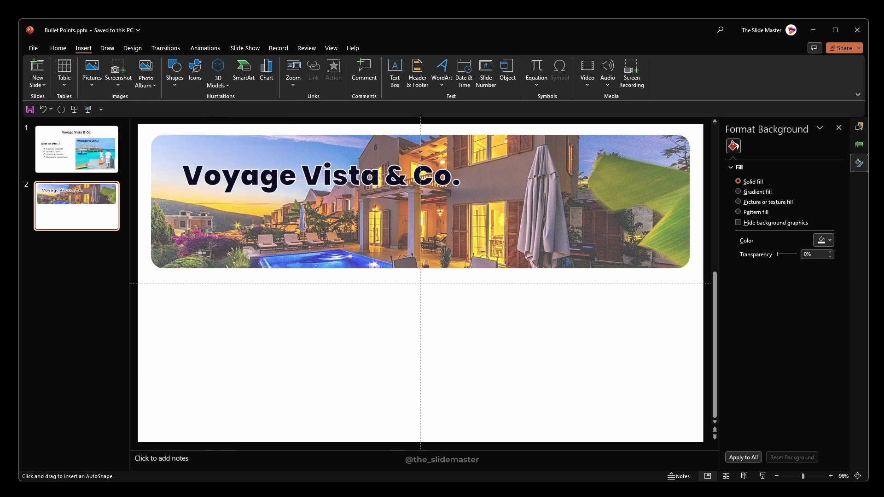
pyautogui.moveTo(201, 253)
pyautogui.mouseDown()
pyautogui.moveTo(302, 287)
pyautogui.moveTo(356, 285)
pyautogui.mouseUp()
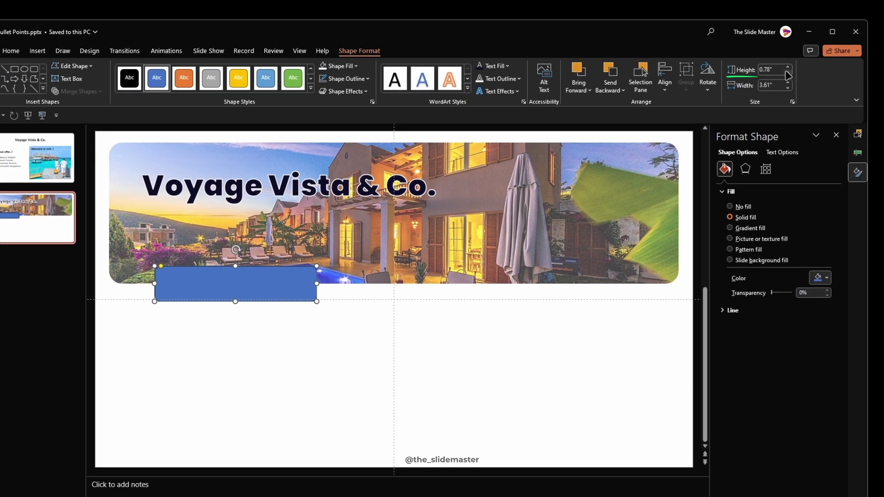
# Size the rectangle to 1" high by 4.25" wide and move it over the banner's bottom-left edge
pyautogui.click(788, 66)
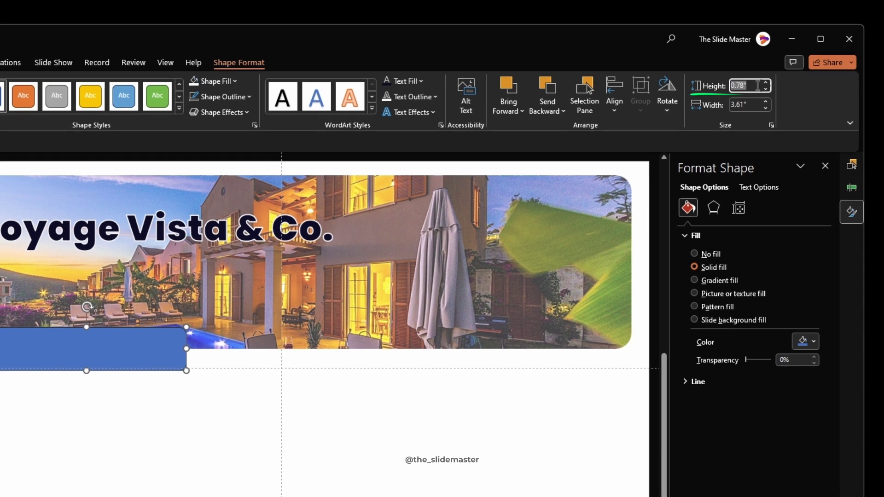
pyautogui.write('1')
pyautogui.press('Tab')
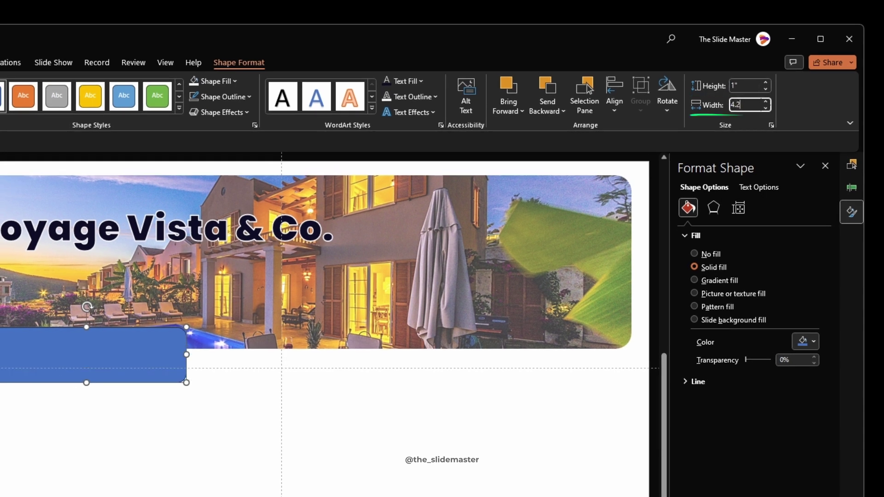
pyautogui.press('Return')
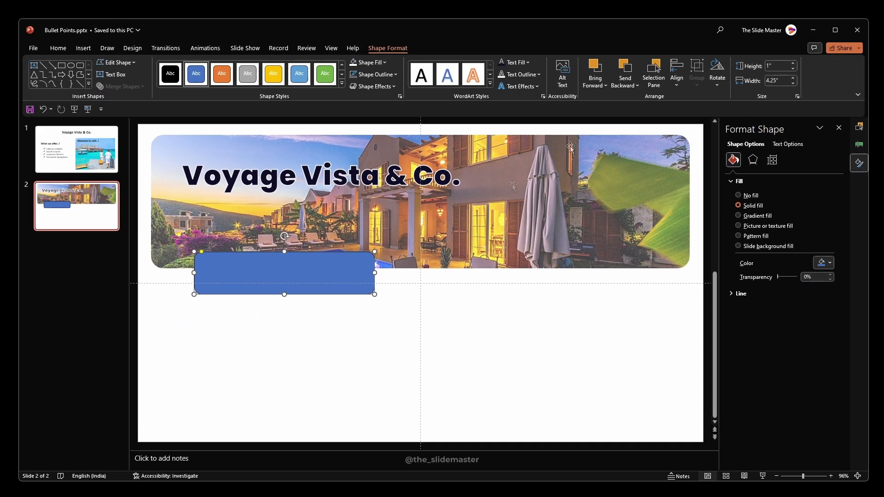
pyautogui.moveTo(260, 270); pyautogui.dragTo(204, 250)
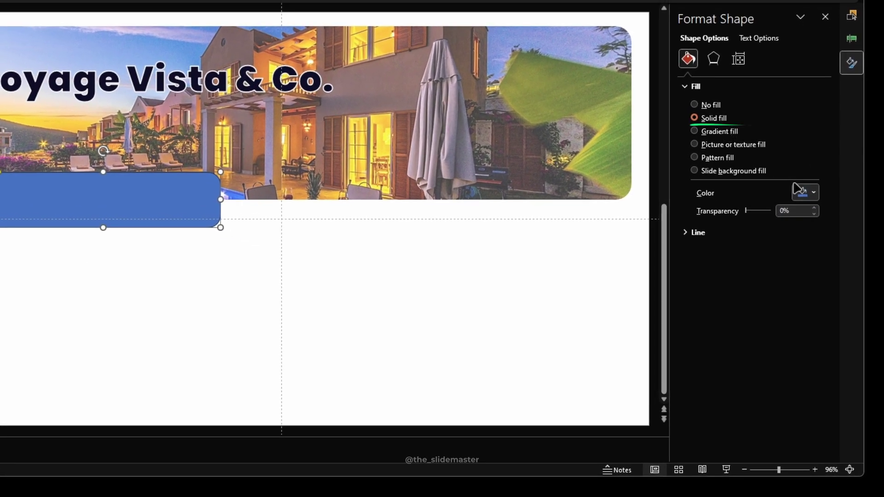
# Fill the rounded rectangle white and remove its outline
pyautogui.click(795, 189)
pyautogui.click(785, 226)
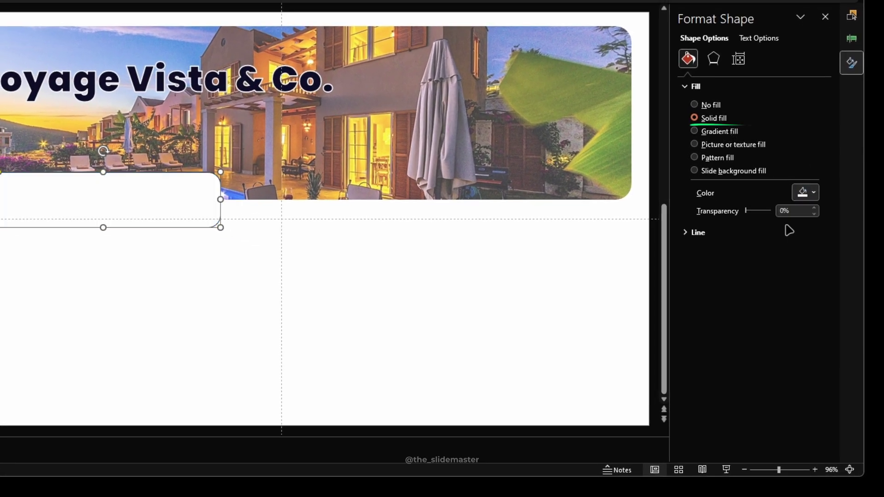
pyautogui.click(721, 233)
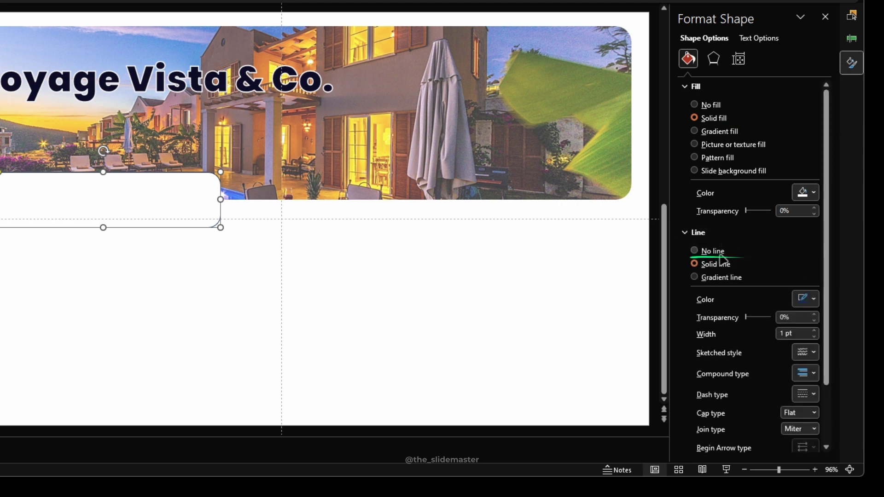
pyautogui.click(717, 254)
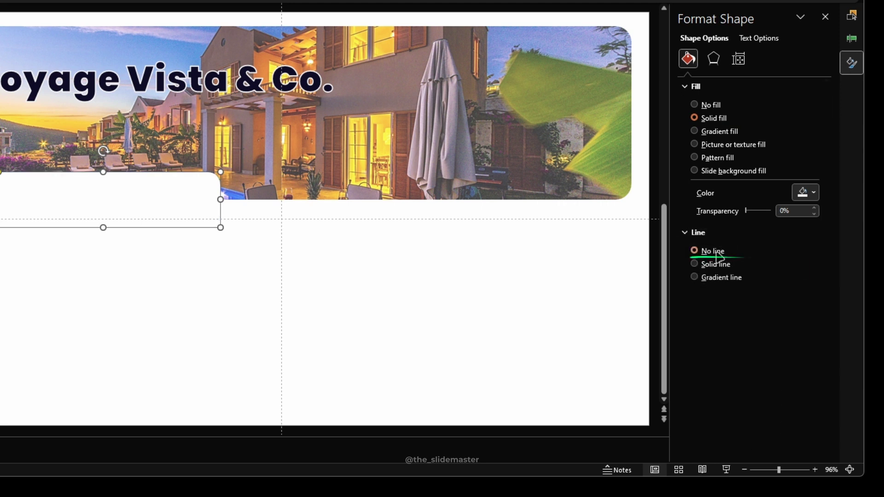
# Give the white box a soft outer drop shadow with 25 pt blur
pyautogui.click(714, 62)
pyautogui.click(721, 88)
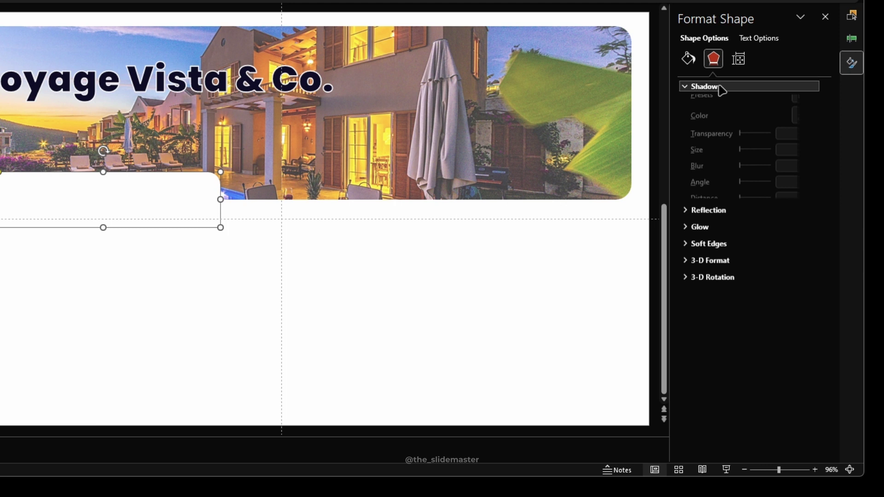
pyautogui.click(806, 104)
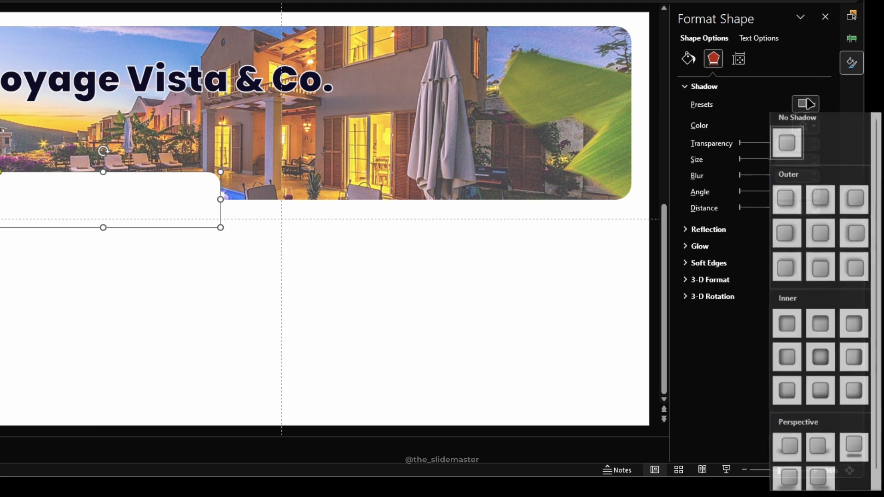
pyautogui.click(820, 202)
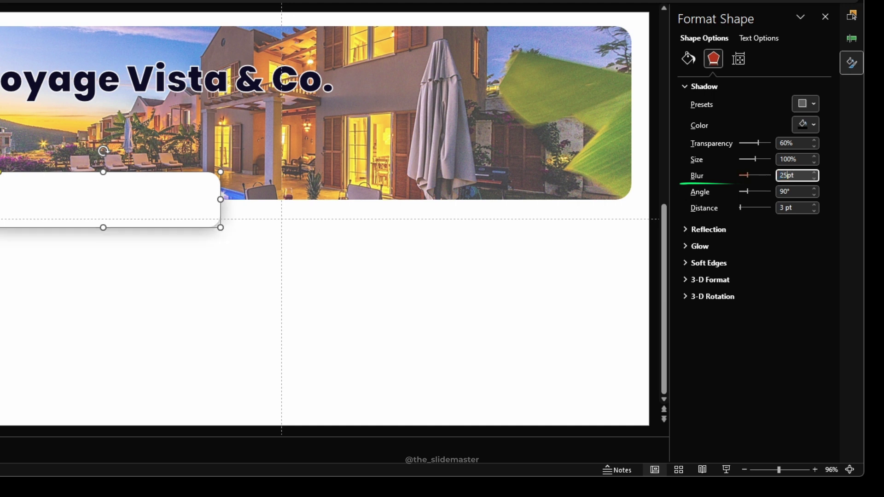
pyautogui.click(169, 288)
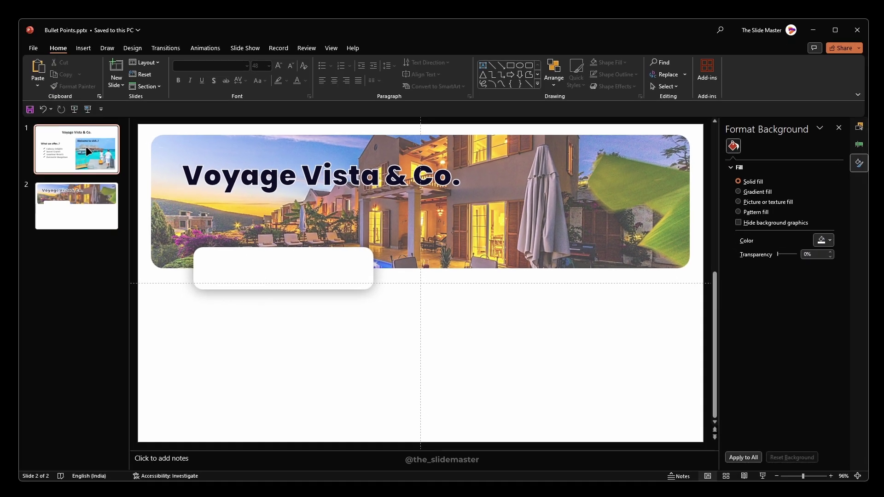
# Copy the Welcome to visit..! heading from slide 1 and paste it onto slide 2
pyautogui.click(88, 152)
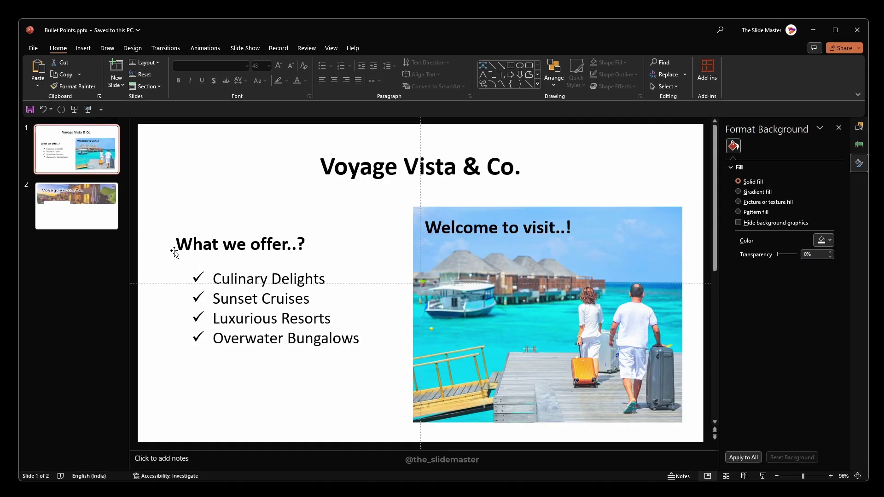
pyautogui.click(456, 246)
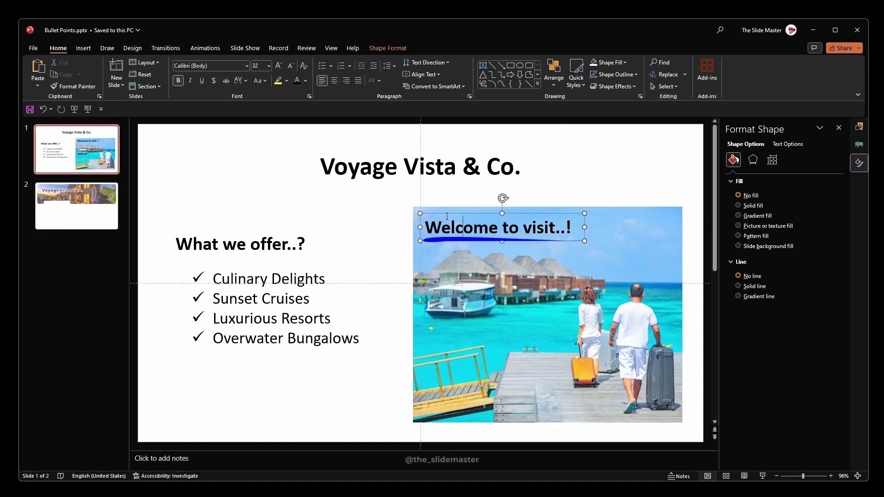
pyautogui.click(78, 196)
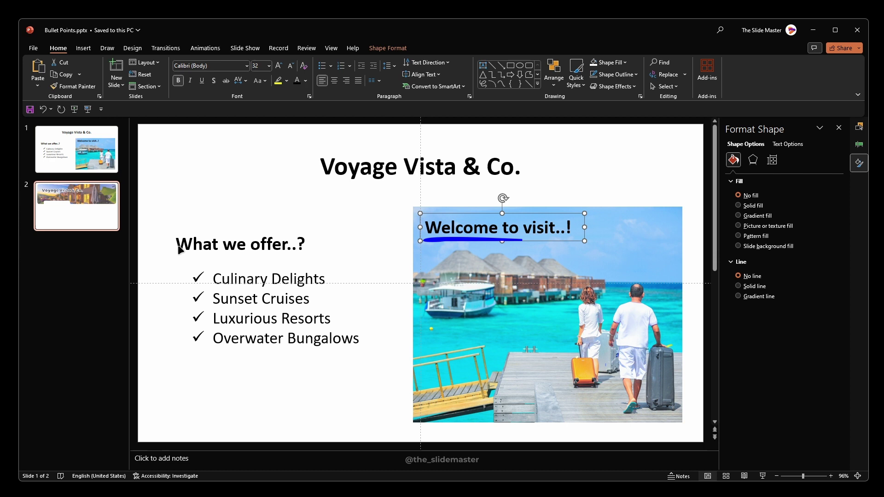
pyautogui.click(225, 304)
pyautogui.hotkey('ctrl', 'v')
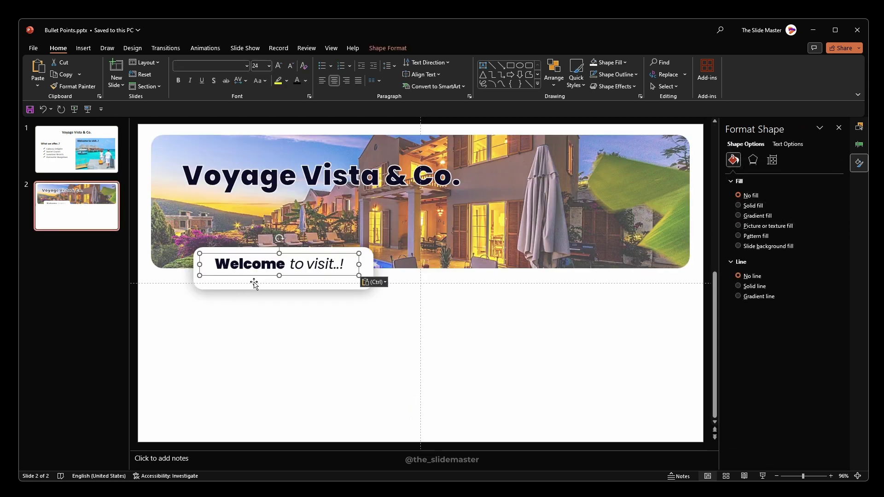
# Align the heading centre and middle within the white rounded box
pyautogui.click(251, 249)
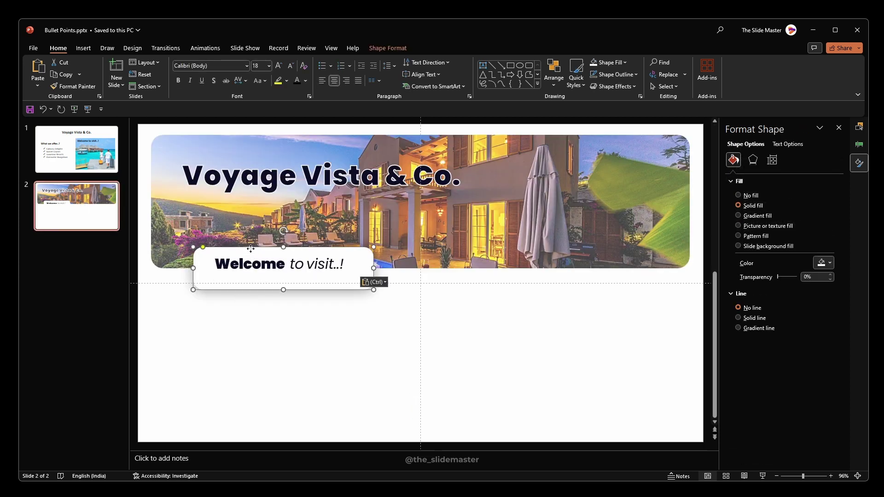
pyautogui.keyDown('shift'); pyautogui.click(248, 264); pyautogui.keyUp('shift')
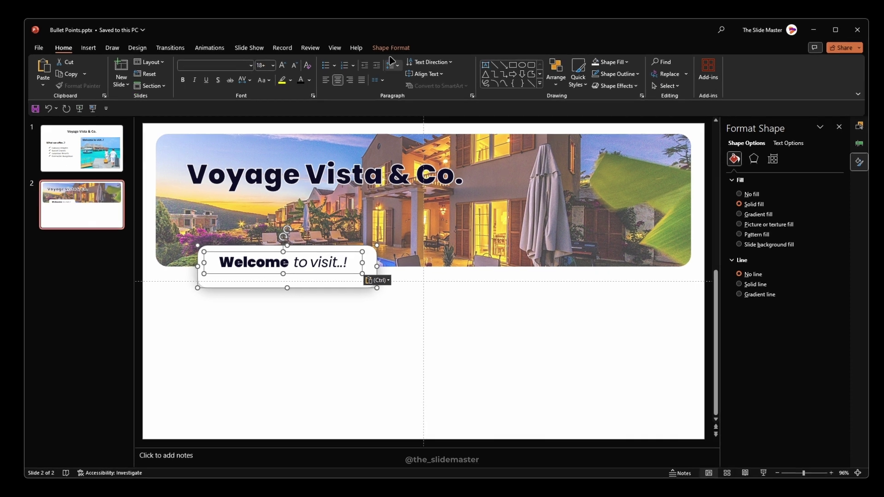
pyautogui.click(388, 48)
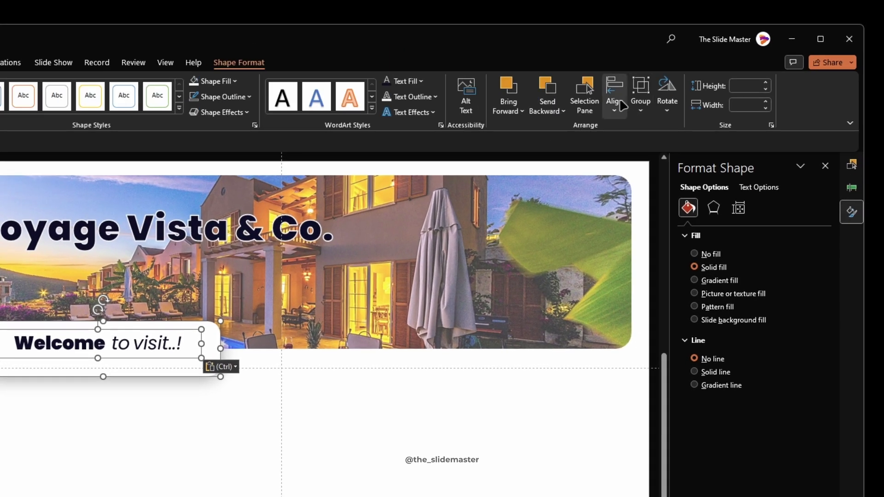
pyautogui.click(615, 101)
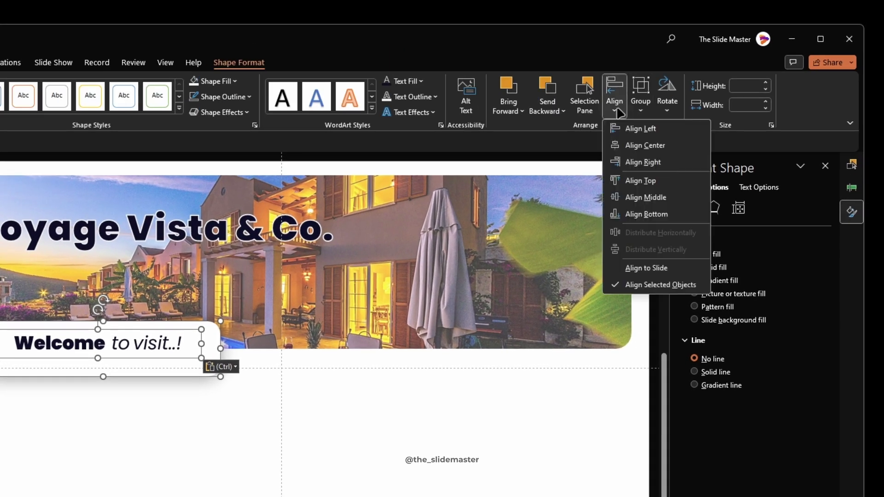
pyautogui.click(626, 146)
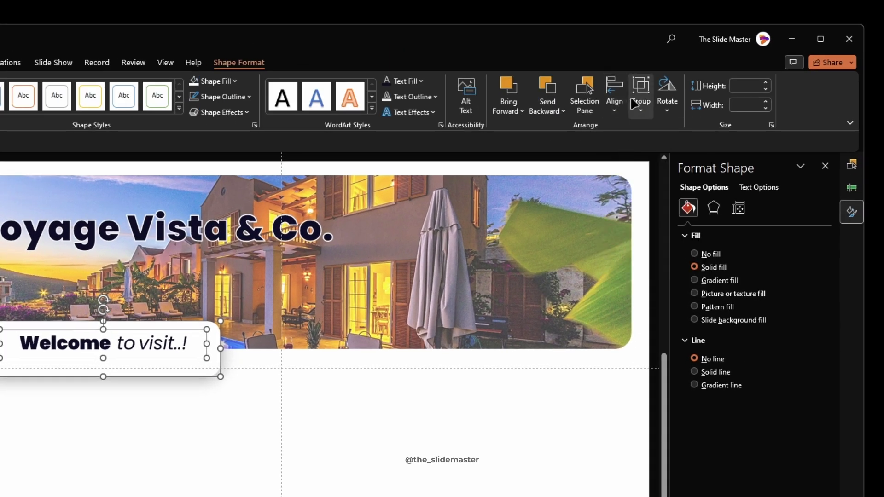
pyautogui.click(614, 102)
pyautogui.click(632, 198)
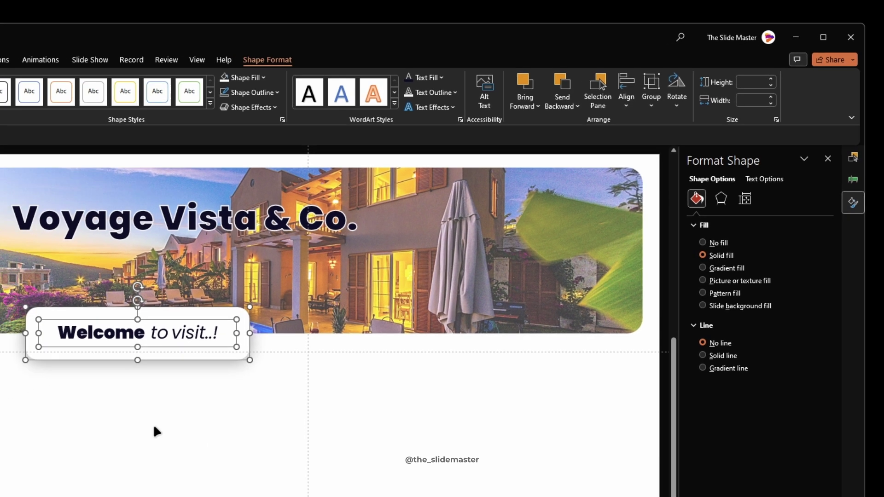
pyautogui.click(121, 448)
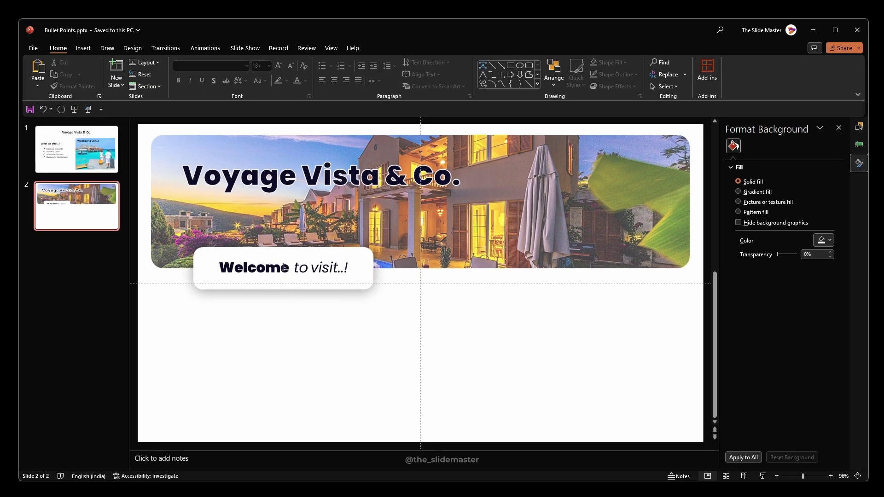
# Duplicate the Welcome box and move the copy right under the banner at the same height
pyautogui.click(35, 376)
pyautogui.hotkey('ctrl', 'd')
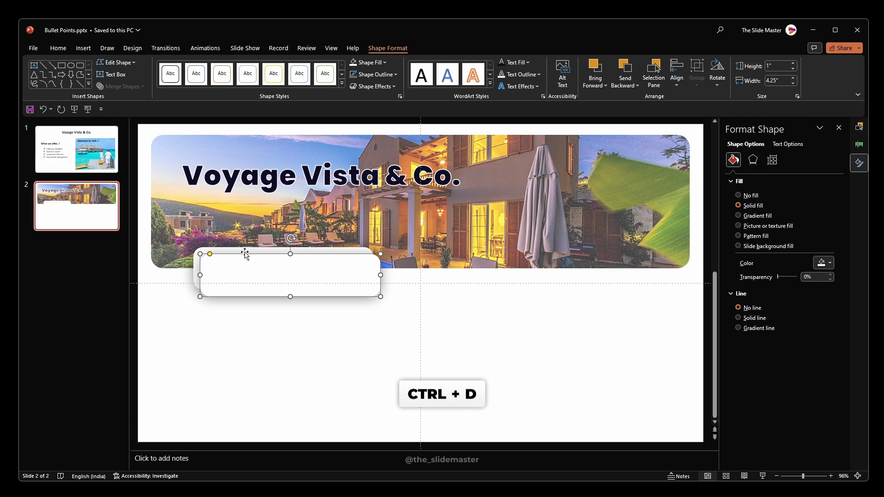
pyautogui.moveTo(245, 253); pyautogui.dragTo(513, 247)
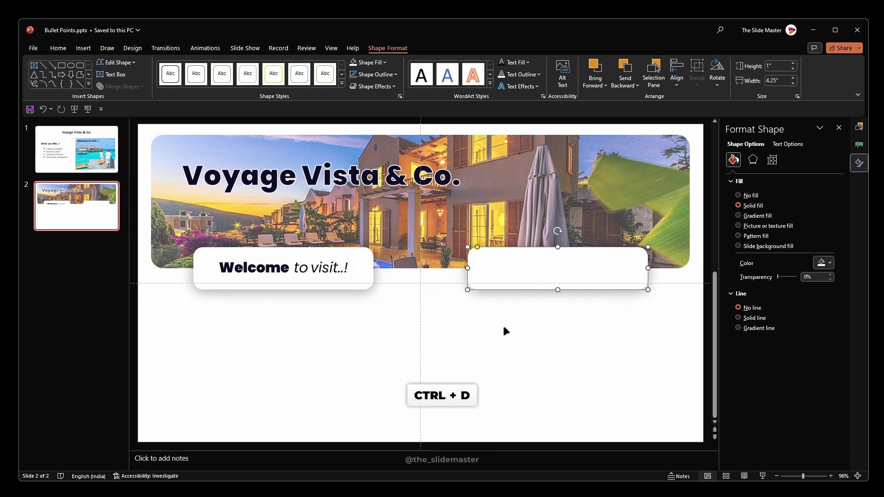
# Paste the What we offer..? heading from slide 1 onto slide 2
pyautogui.click(76, 149)
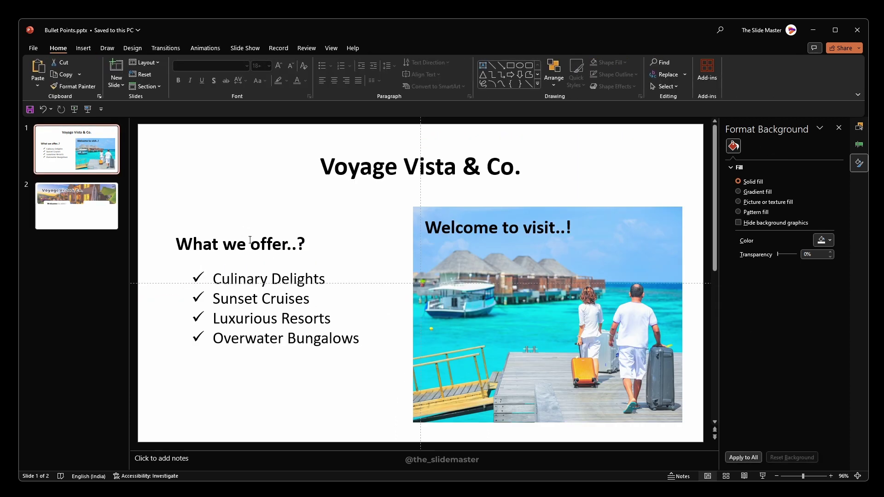
pyautogui.click(251, 244)
pyautogui.click(78, 201)
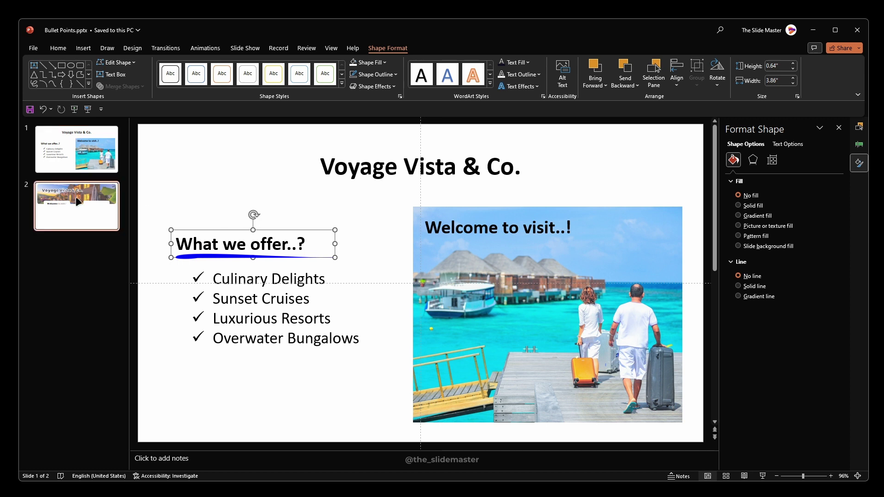
pyautogui.hotkey('ctrl', 'v')
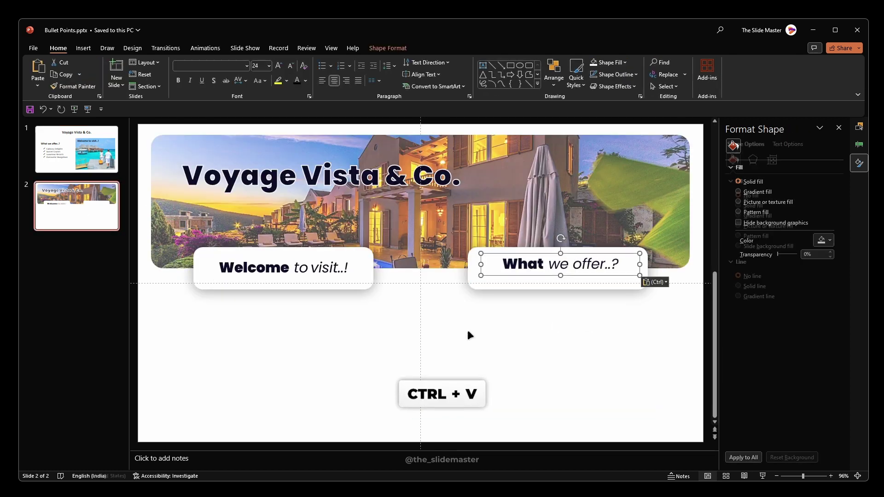
# Align the What we offer..? heading centre and middle within the right box
pyautogui.click(555, 287)
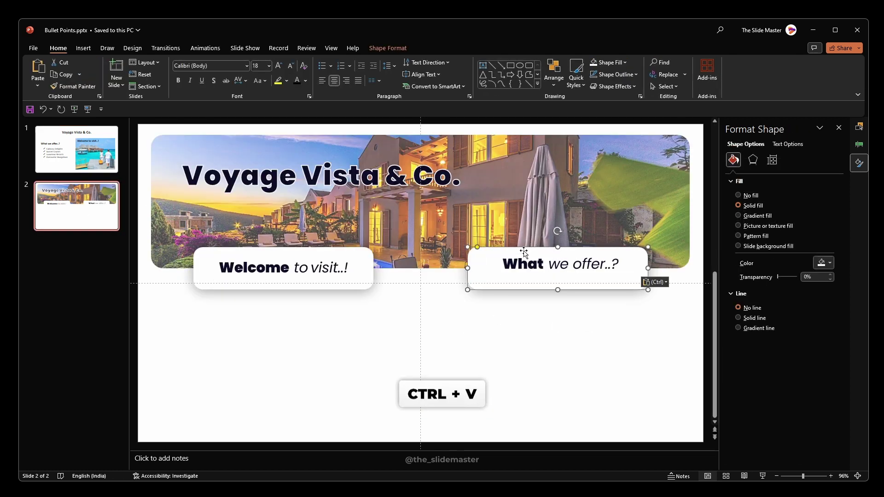
pyautogui.keyDown('shift'); pyautogui.click(523, 264); pyautogui.keyUp('shift')
pyautogui.click(387, 47)
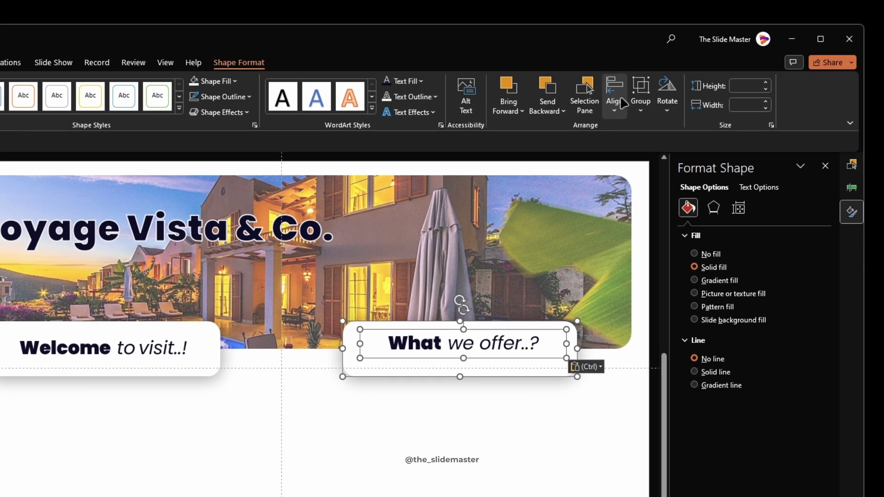
pyautogui.click(615, 99)
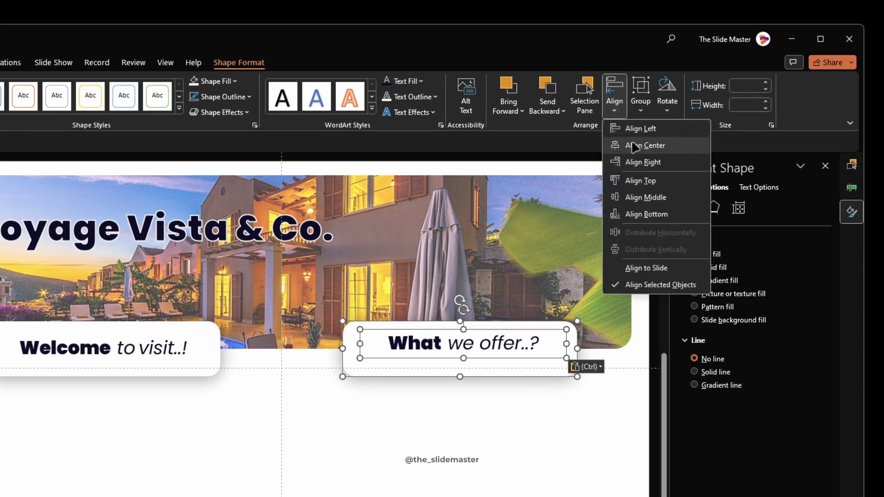
pyautogui.click(644, 146)
pyautogui.click(615, 99)
pyautogui.click(617, 195)
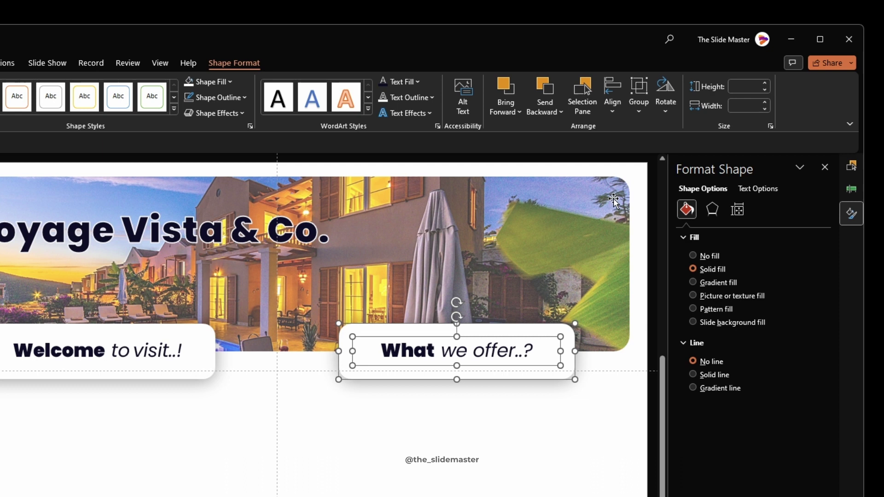
pyautogui.click(345, 449)
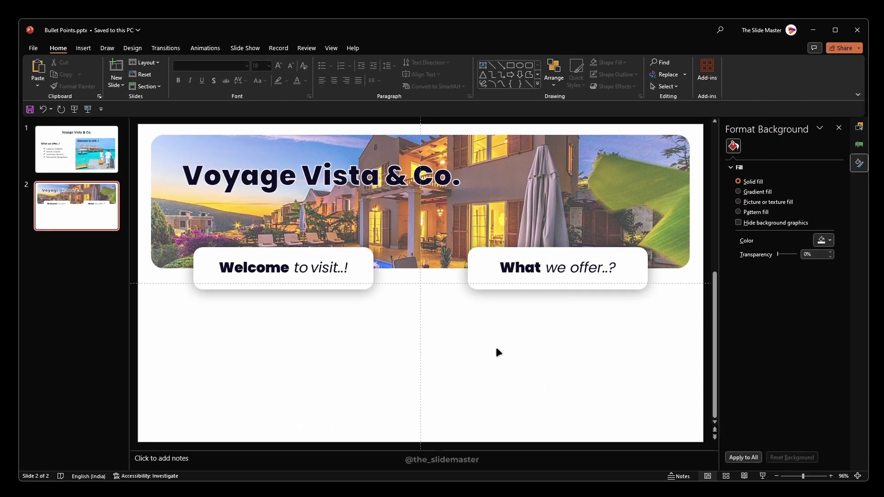
# Open the slide's Format Background colour choices
pyautogui.rightClick(529, 342)
pyautogui.click(475, 325)
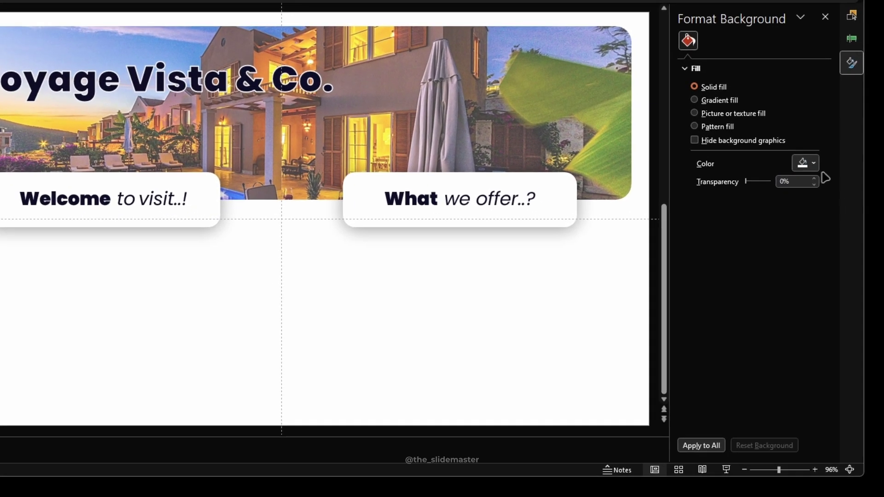
pyautogui.click(813, 164)
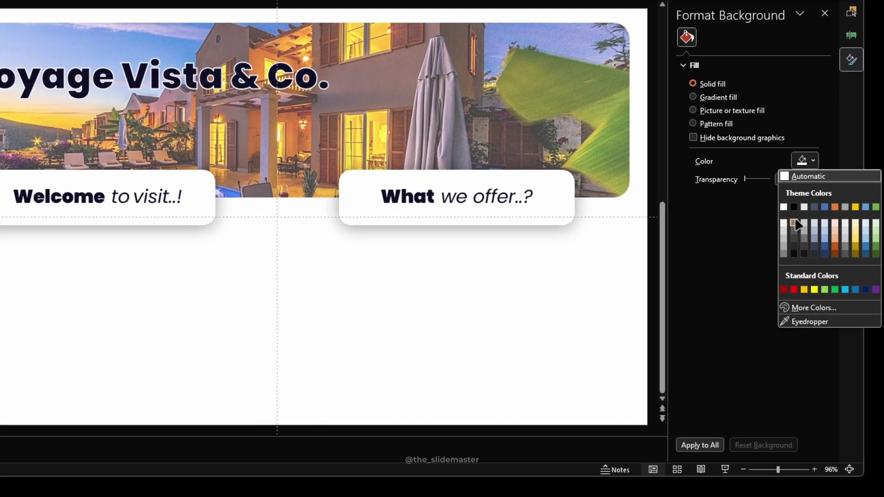
# Make the slide background grey and draw a rectangle covering the whole slide
pyautogui.click(795, 241)
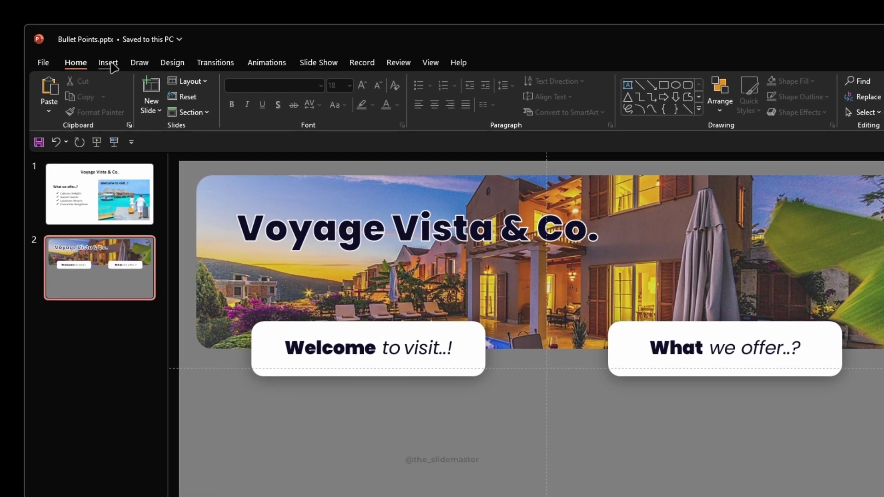
pyautogui.click(83, 48)
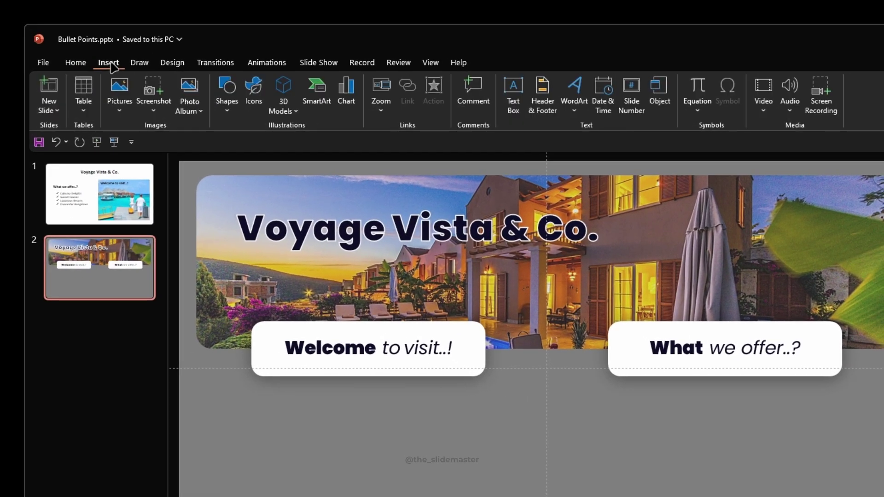
pyautogui.click(226, 104)
pyautogui.click(252, 143)
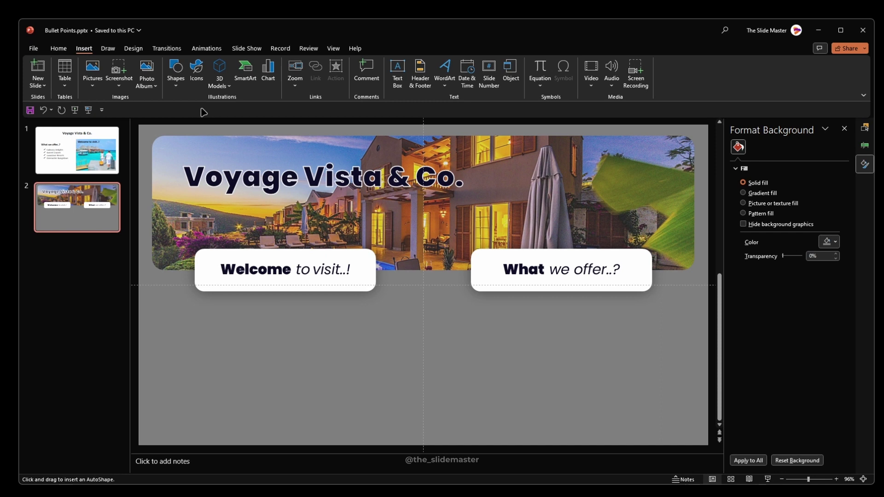
pyautogui.moveTo(146, 128); pyautogui.dragTo(675, 420)
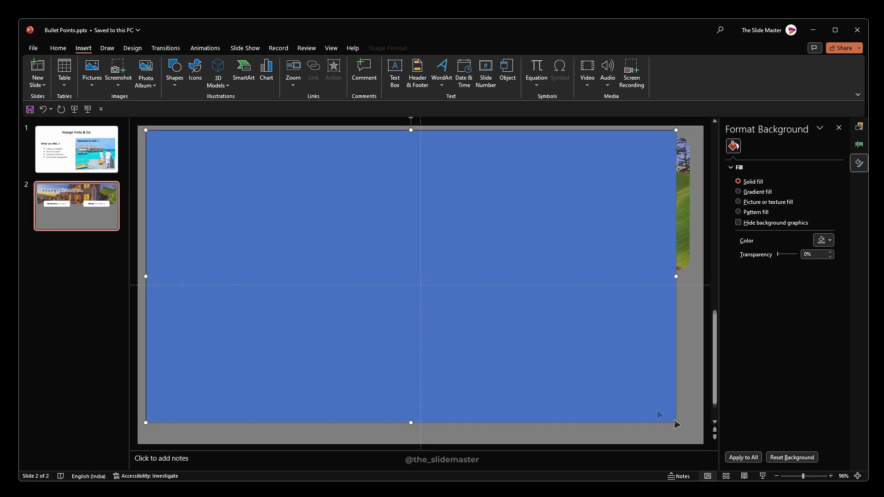
pyautogui.moveTo(138, 122); pyautogui.dragTo(139, 123)
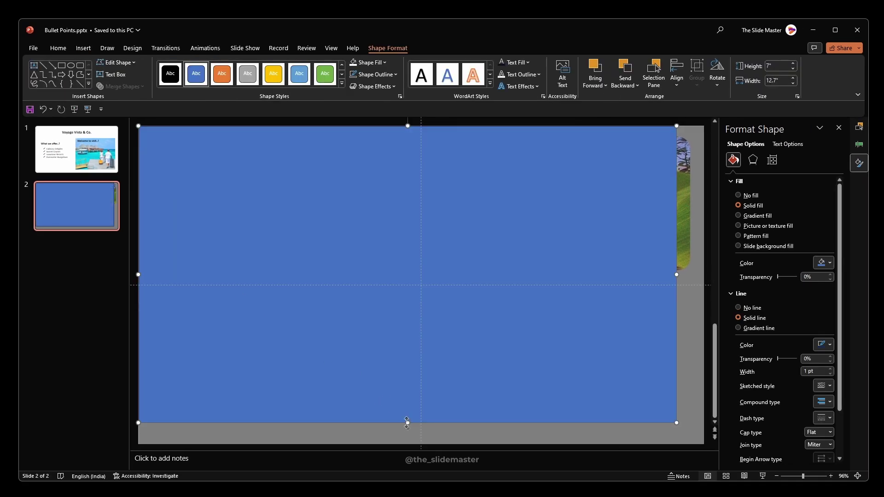
pyautogui.moveTo(407, 420); pyautogui.dragTo(407, 441)
pyautogui.moveTo(676, 281); pyautogui.dragTo(701, 282)
# Fill the full-slide rectangle white and remove its outline
pyautogui.click(830, 263)
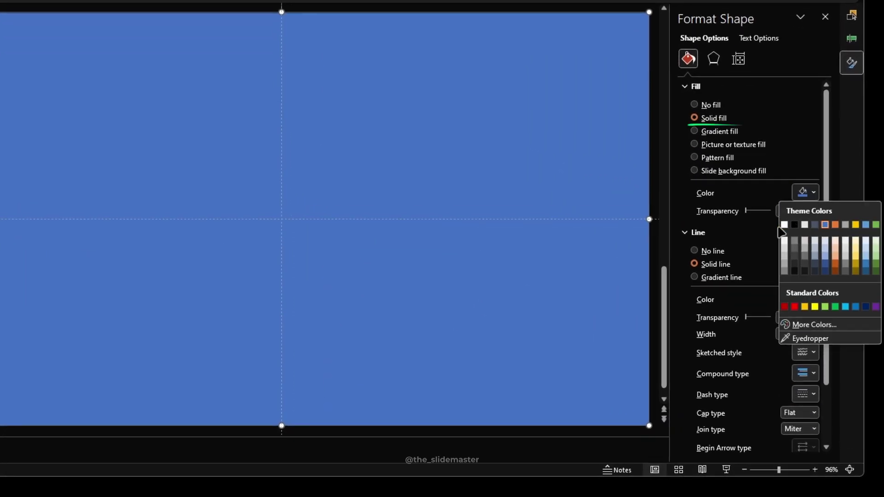
pyautogui.click(787, 225)
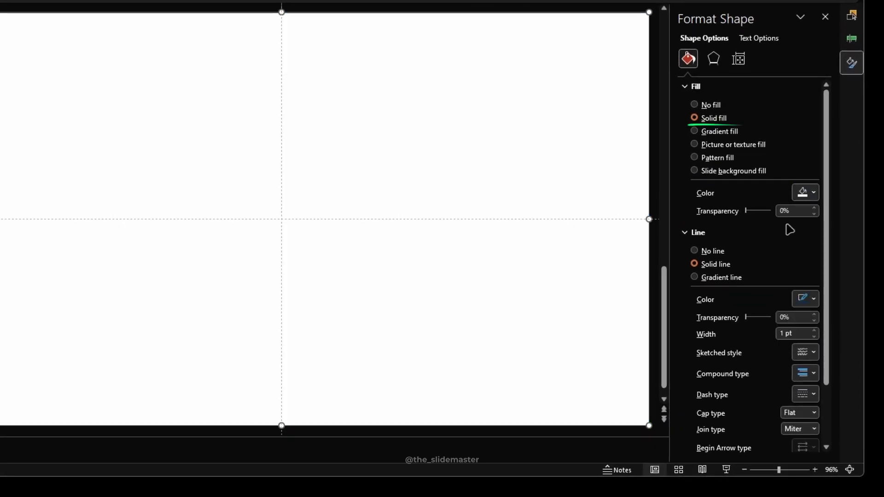
pyautogui.click(711, 252)
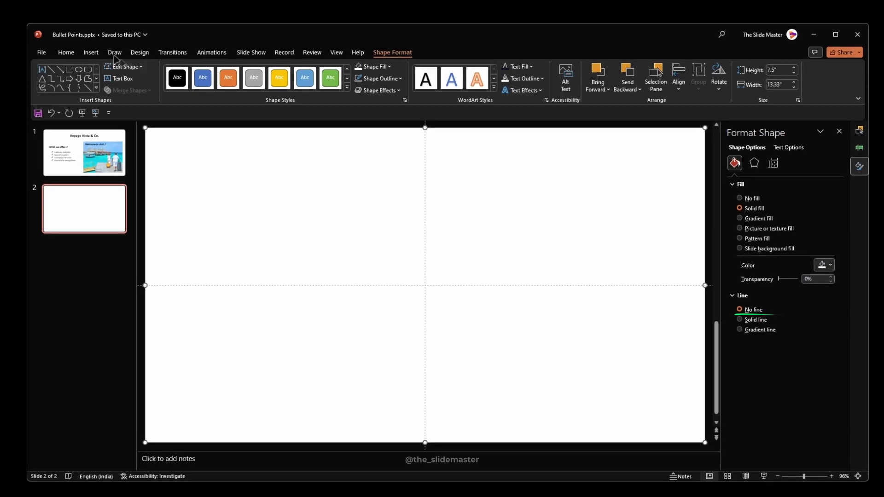
# Draw a rounded rectangle in the lower-right quarter of slide 2
pyautogui.click(88, 49)
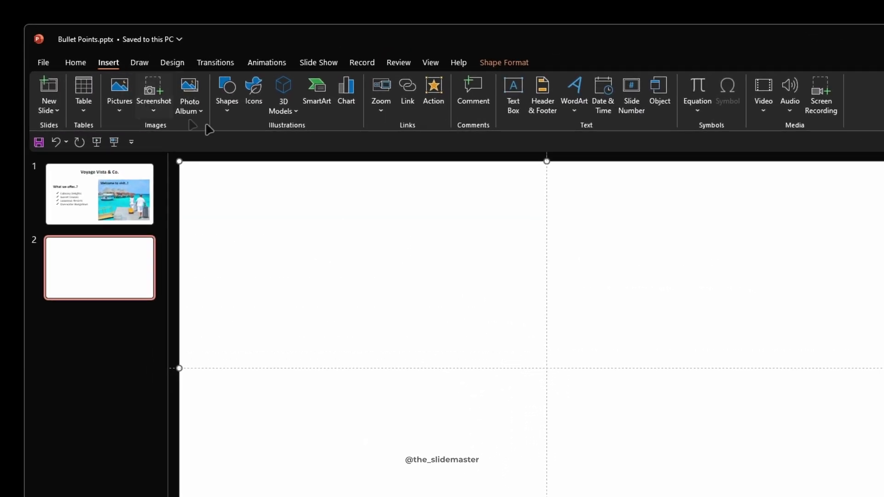
pyautogui.click(225, 110)
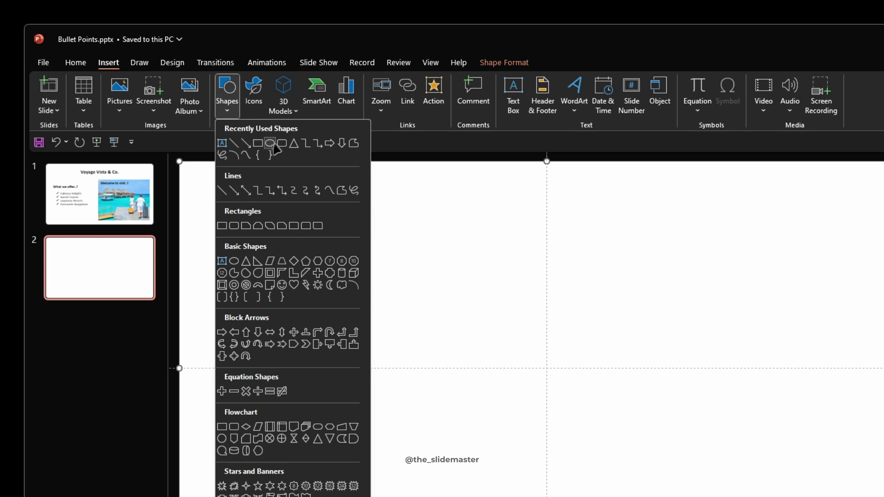
pyautogui.click(283, 144)
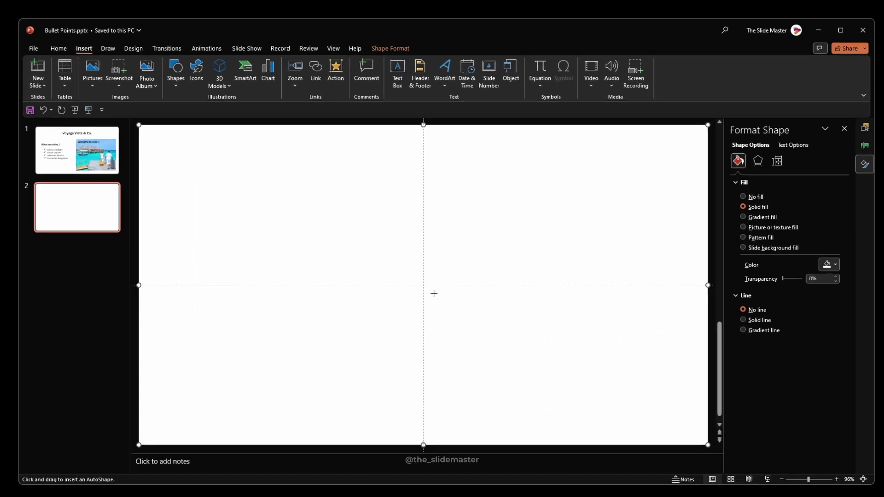
pyautogui.moveTo(562, 380); pyautogui.dragTo(883, 496)
pyautogui.moveTo(683, 418)
pyautogui.mouseDown()
pyautogui.moveTo(685, 410)
pyautogui.moveTo(694, 437)
pyautogui.mouseUp()
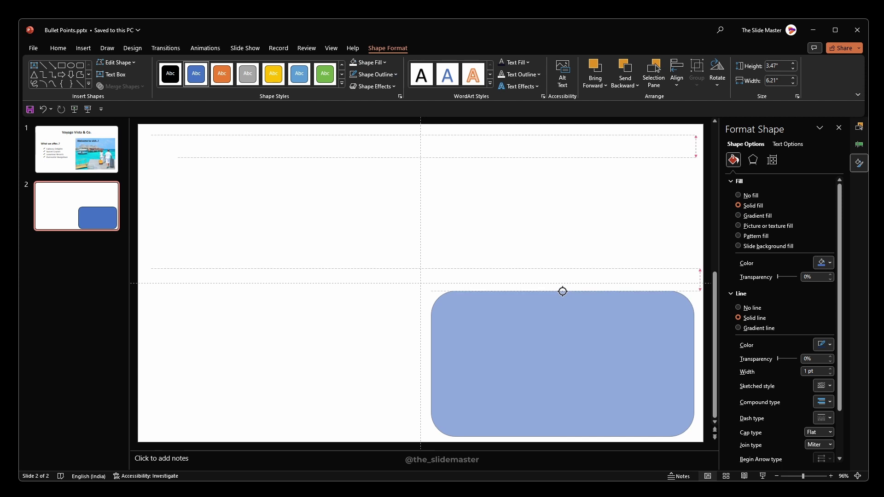
# Align its top with the slide middle, adjust its height, and remove its outline
pyautogui.moveTo(563, 291); pyautogui.dragTo(563, 292)
pyautogui.moveTo(563, 436); pyautogui.dragTo(560, 435)
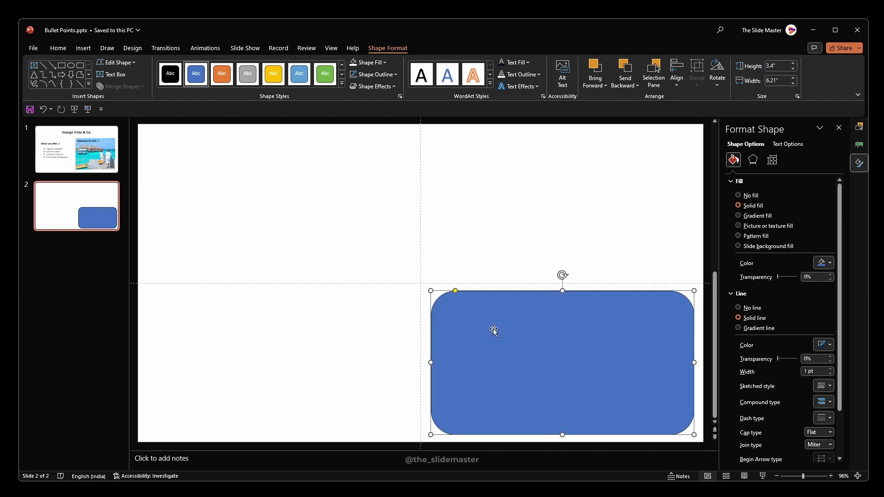
pyautogui.moveTo(450, 293); pyautogui.dragTo(439, 291)
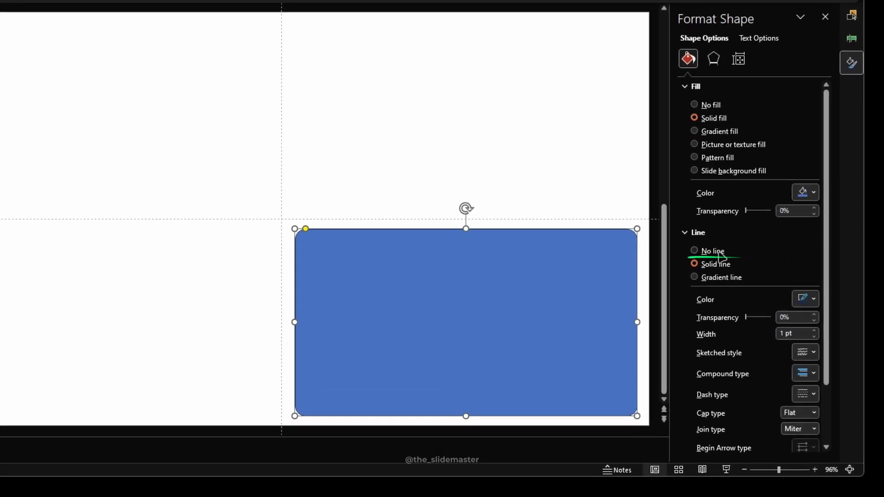
pyautogui.click(718, 252)
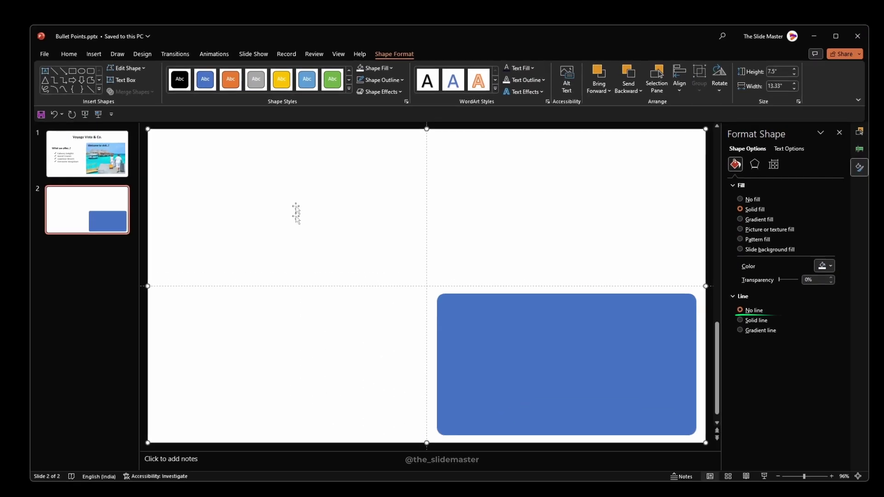
# Combine the rounded rectangle into the full-slide white shape to cut a hole, then select the white shape
pyautogui.click(497, 336)
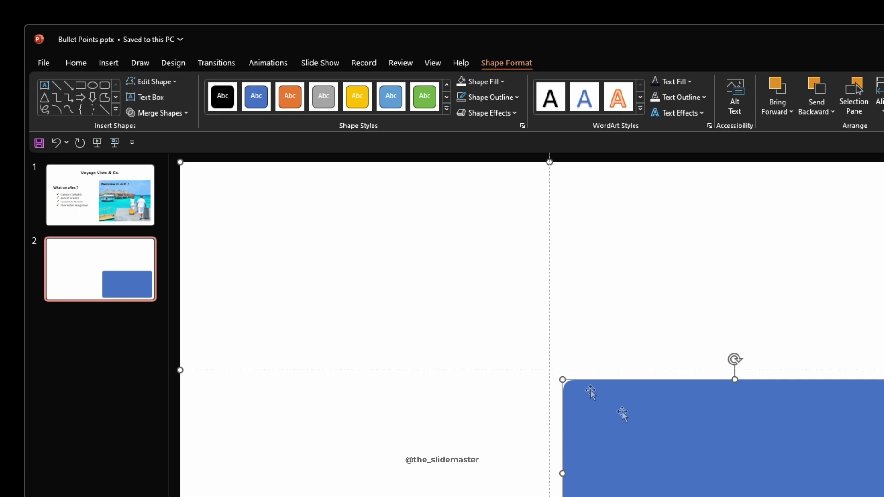
pyautogui.click(185, 112)
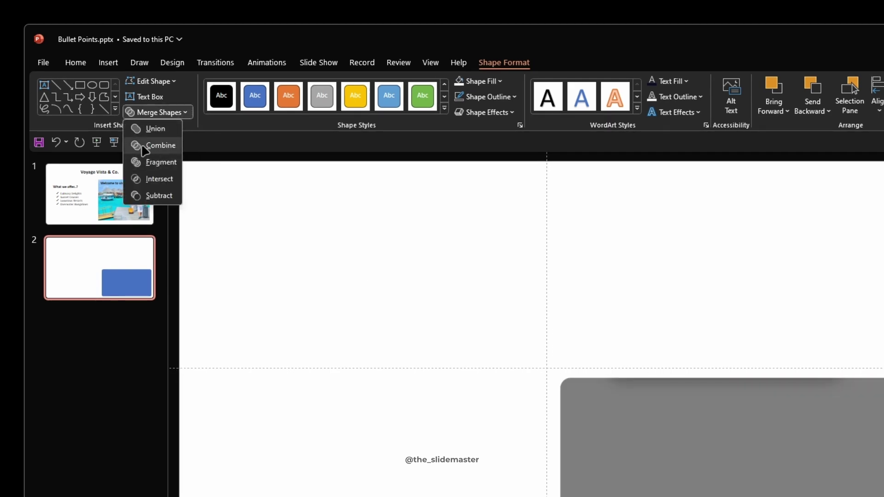
pyautogui.click(152, 145)
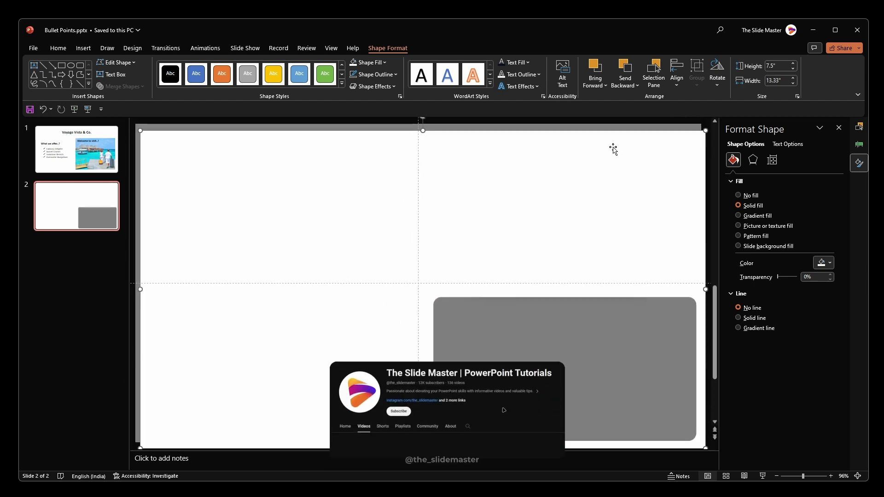
pyautogui.click(613, 147)
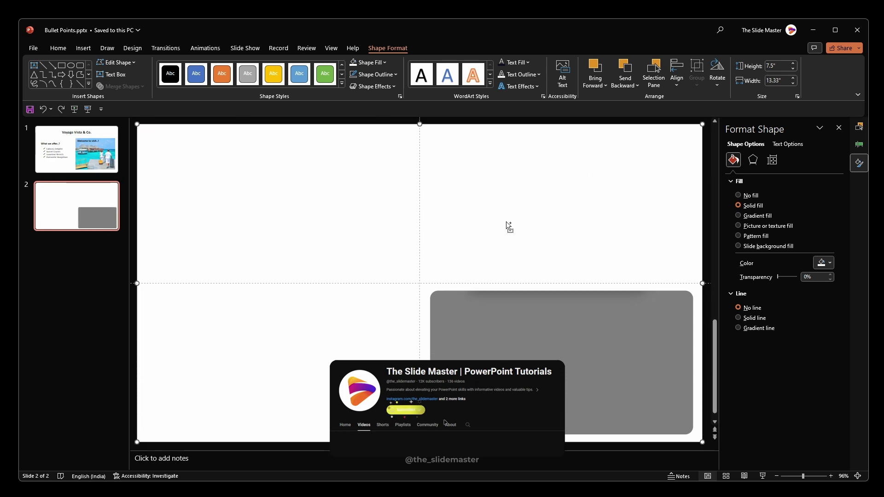
pyautogui.rightClick(303, 179)
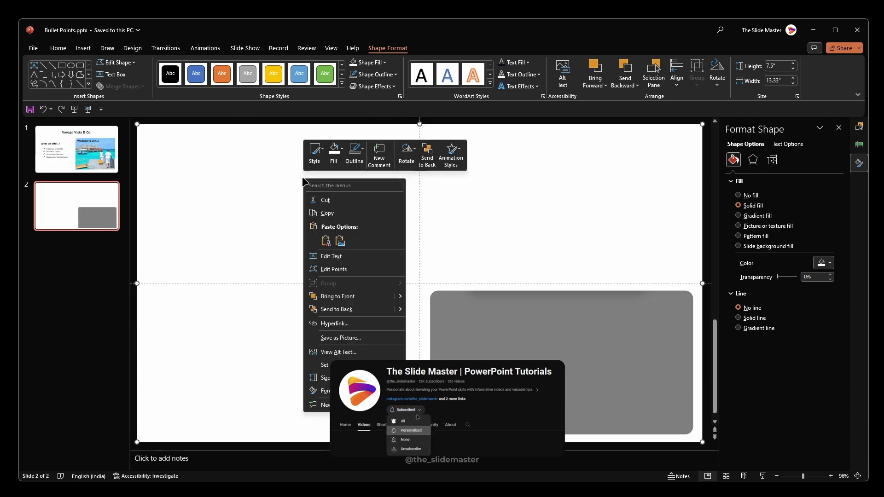
# Send the holed white shape to the back and add a new Blank slide
pyautogui.click(350, 311)
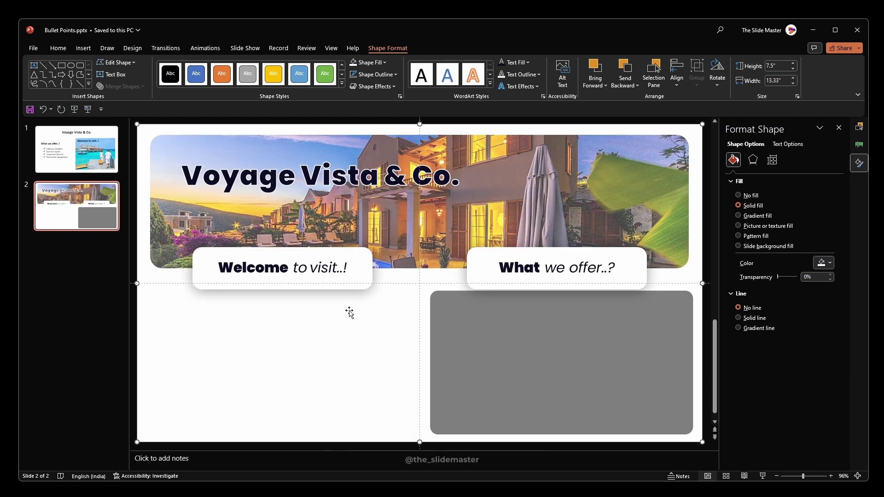
pyautogui.press('Escape')
pyautogui.click(116, 85)
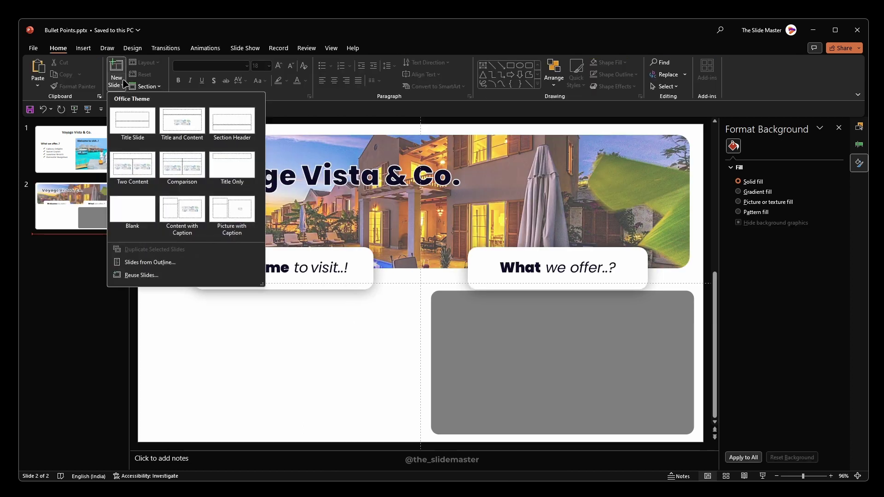
pyautogui.click(136, 205)
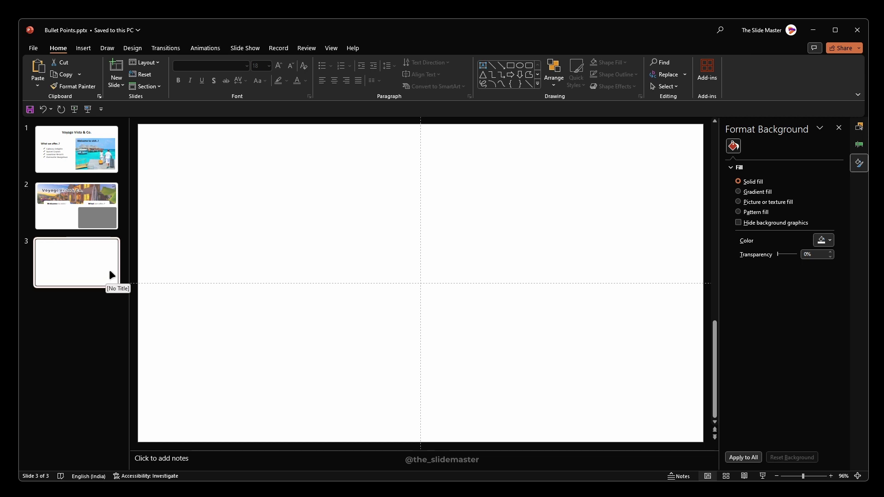
# Select the icon bullet list text on slide 1, then return to blank slide 3
pyautogui.click(96, 159)
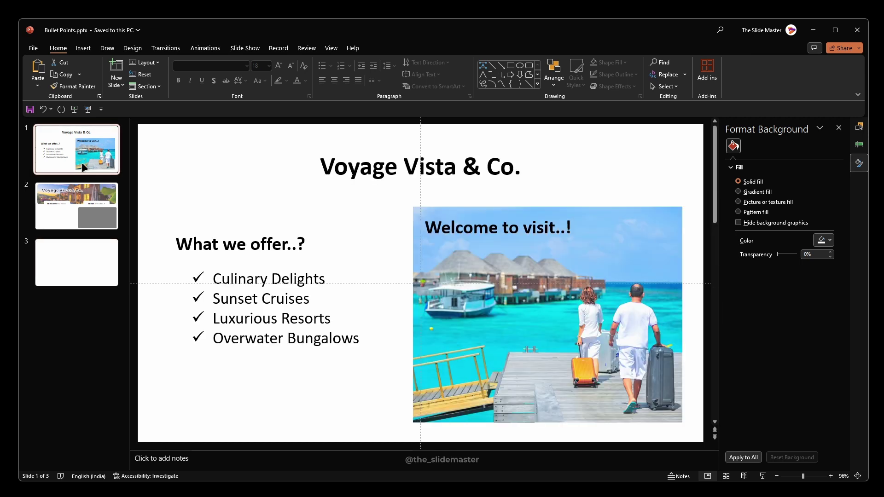
pyautogui.click(213, 277)
pyautogui.moveTo(213, 277); pyautogui.dragTo(361, 340)
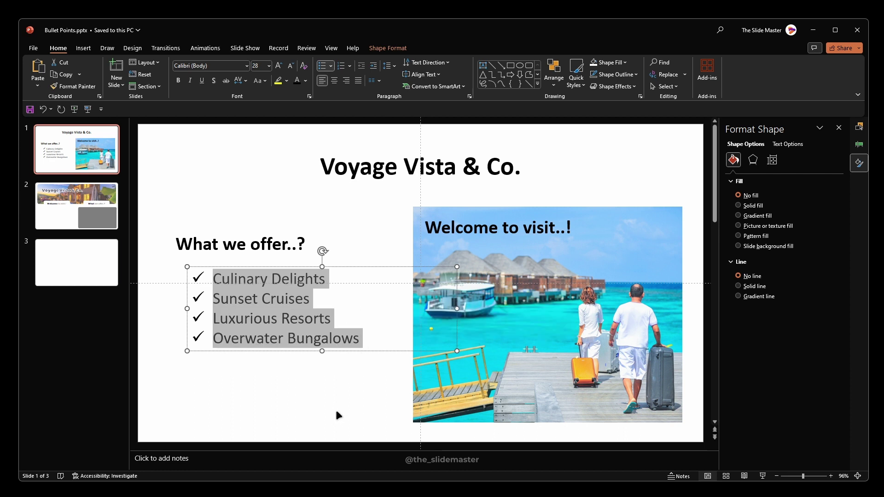
pyautogui.click(99, 273)
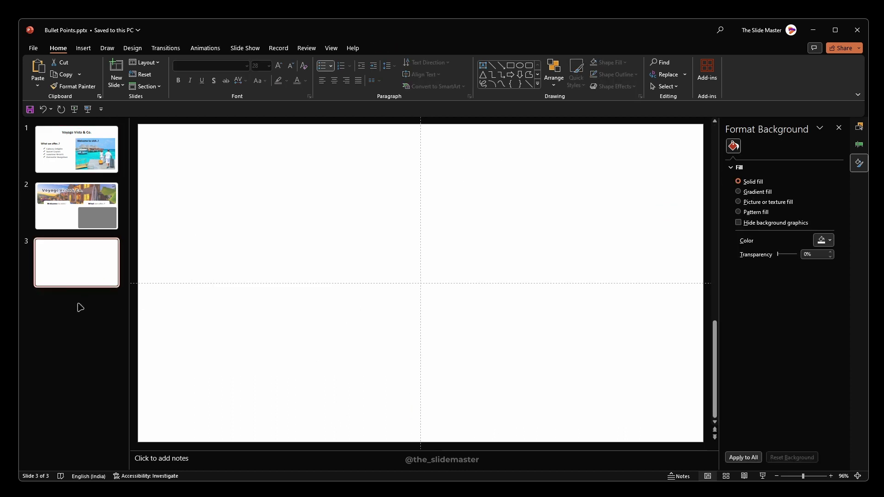
# Paste the icon bullets on slide 3 and group each icon with its text: Culinary, Sunset, Luxurious, Overwater
pyautogui.hotkey('ctrl', 'v')
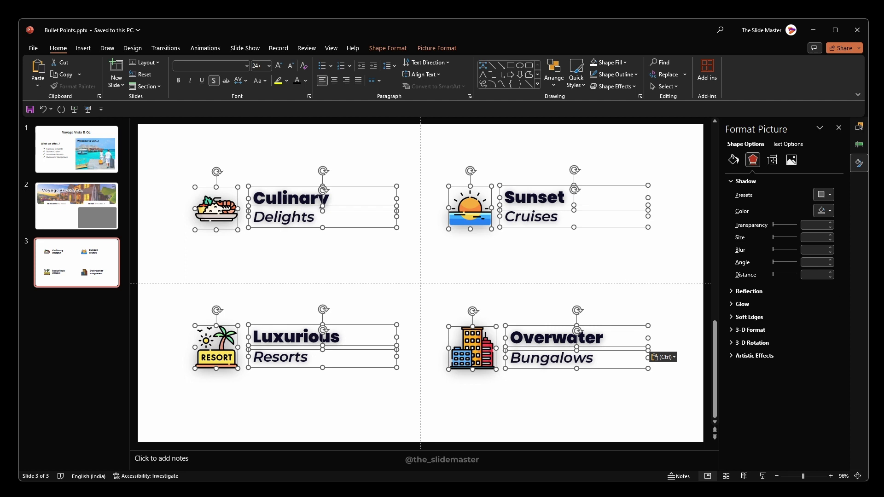
pyautogui.click(570, 281)
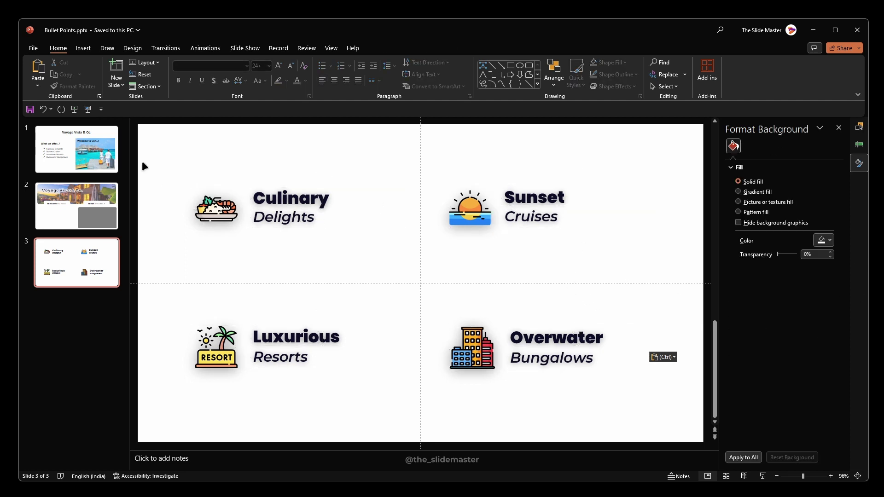
pyautogui.moveTo(140, 164); pyautogui.dragTo(417, 249)
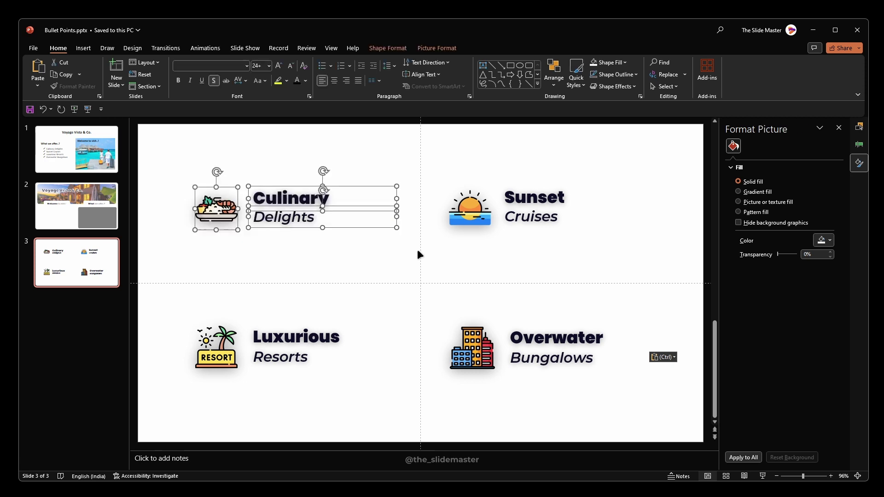
pyautogui.hotkey('ctrl', 'g')
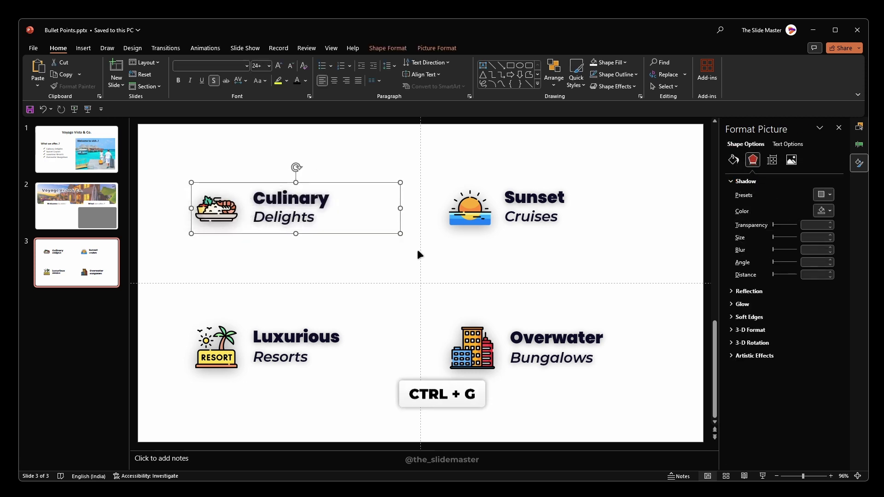
pyautogui.moveTo(695, 150); pyautogui.dragTo(426, 263)
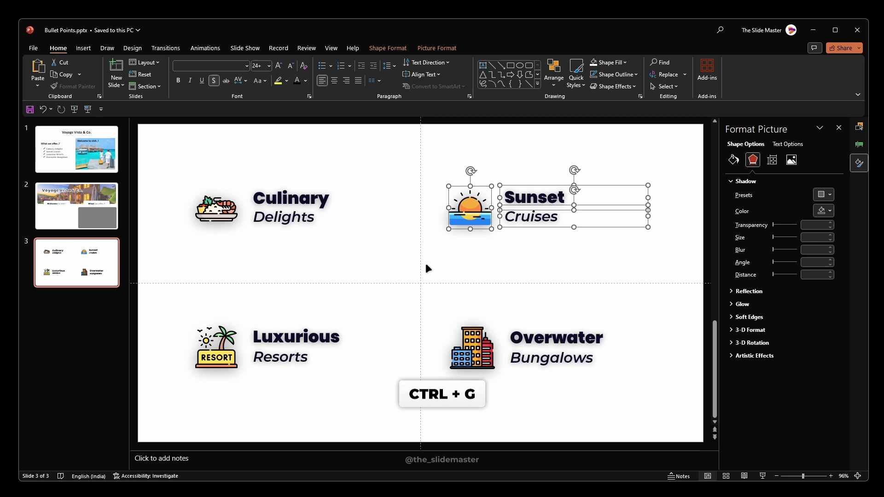
pyautogui.hotkey('ctrl', 'g')
pyautogui.moveTo(159, 307); pyautogui.dragTo(408, 419)
pyautogui.hotkey('ctrl', 'g')
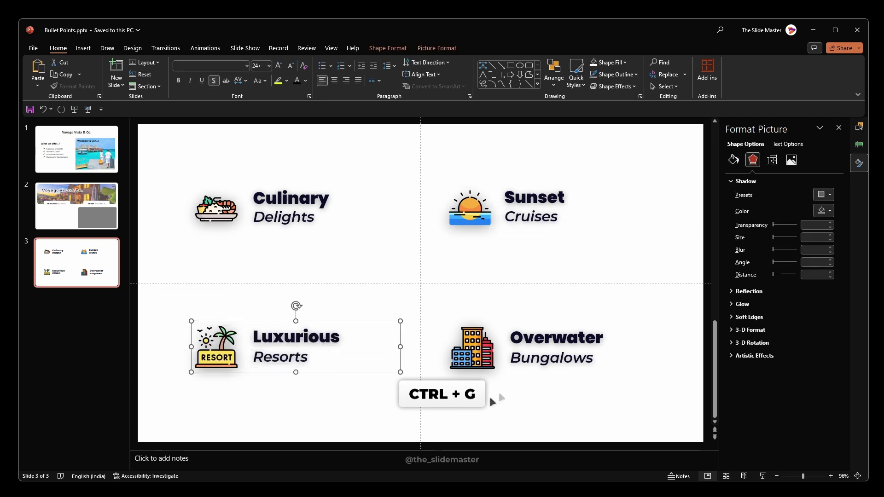
pyautogui.moveTo(430, 299); pyautogui.dragTo(702, 419)
pyautogui.hotkey('ctrl', 'g')
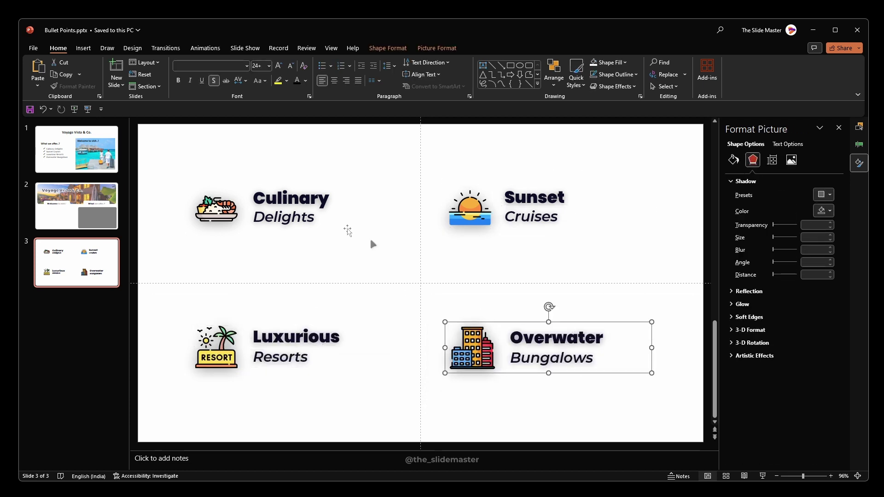
# In the Selection Pane, order the groups as Culinary, Sunset, Luxurious, Overwater
pyautogui.click(348, 231)
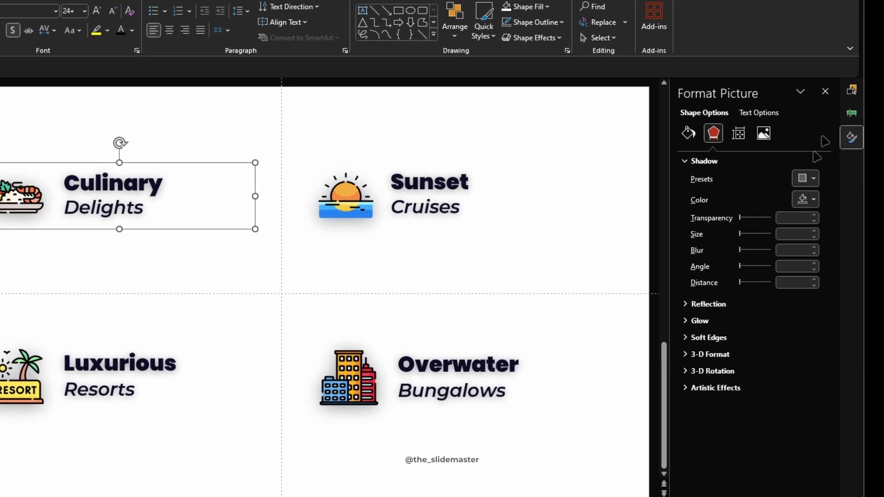
pyautogui.click(853, 91)
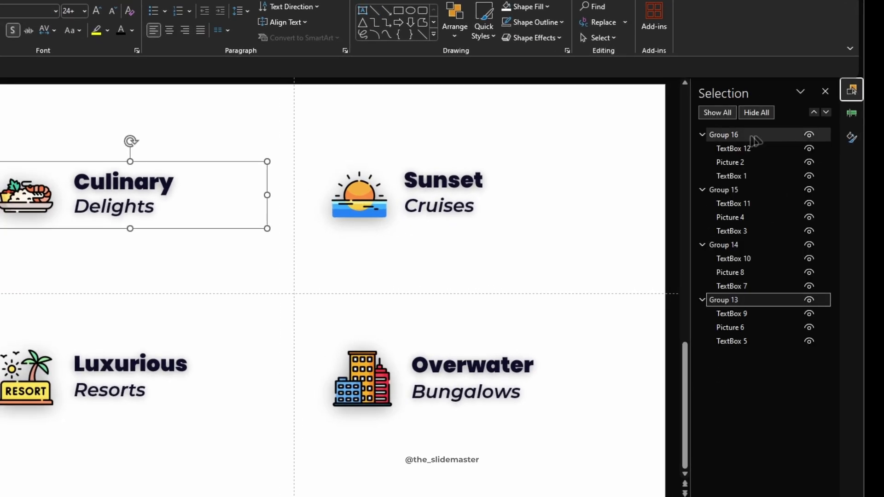
pyautogui.click(746, 136)
pyautogui.click(737, 190)
pyautogui.click(739, 245)
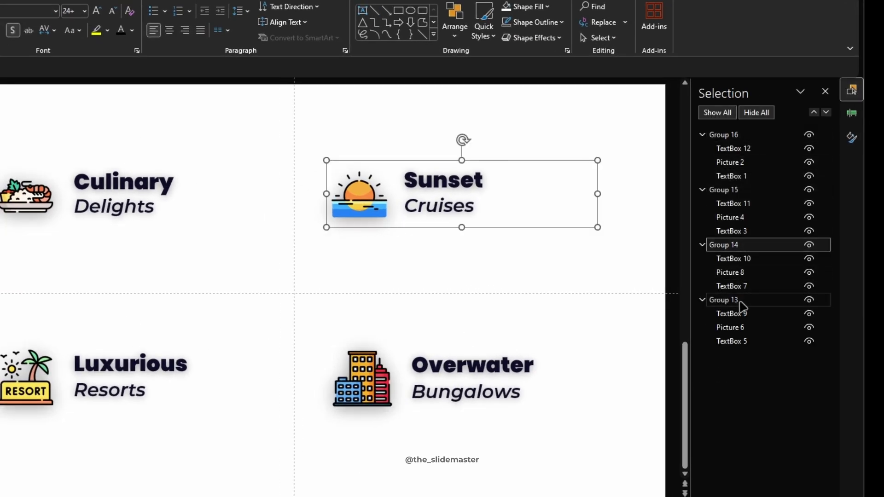
pyautogui.click(740, 301)
pyautogui.moveTo(751, 283); pyautogui.dragTo(745, 136)
pyautogui.moveTo(750, 300); pyautogui.dragTo(756, 191)
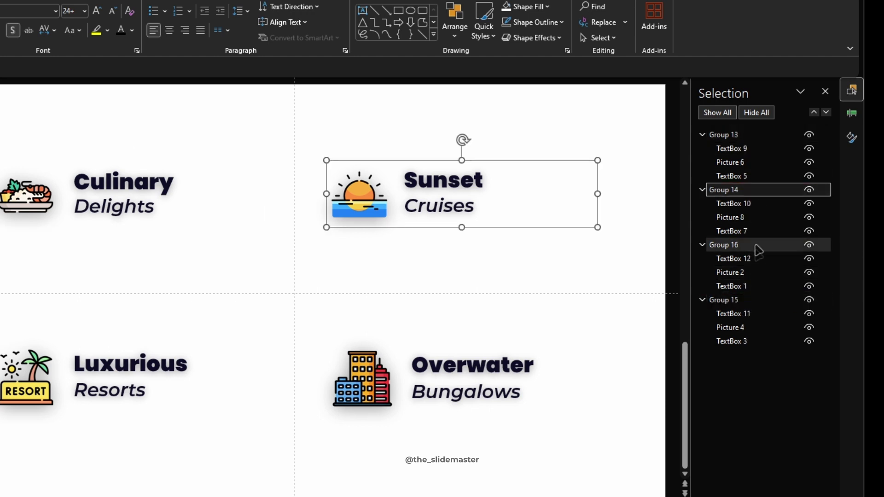
pyautogui.moveTo(745, 301); pyautogui.dragTo(746, 244)
# Rename the groups BP 1, BP 2, BP 3 and BP 4, then select the Culinary Delights group
pyautogui.doubleClick(723, 136)
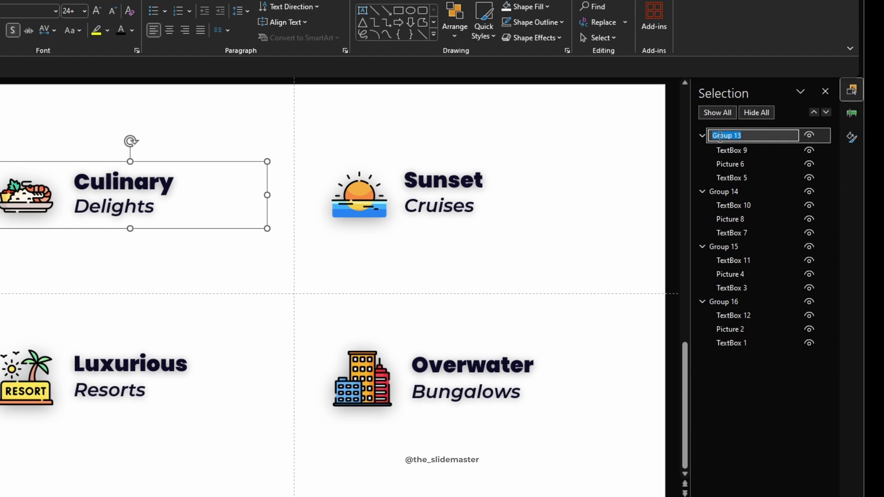
pyautogui.doubleClick(731, 191)
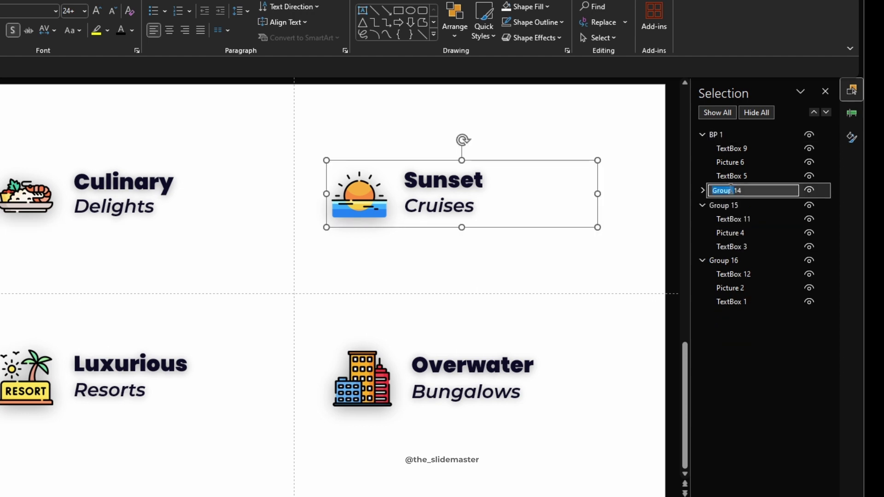
pyautogui.write('BP 2')
pyautogui.doubleClick(723, 205)
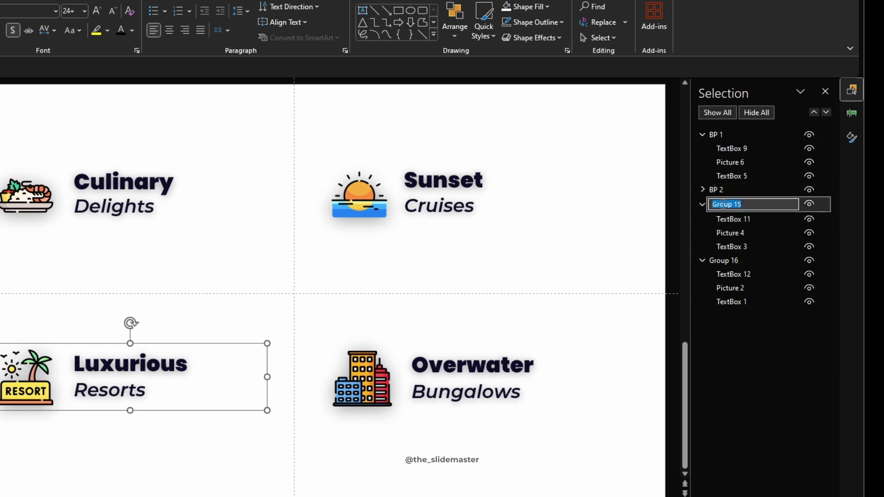
pyautogui.write('BP 3')
pyautogui.doubleClick(730, 260)
pyautogui.write('BP 4')
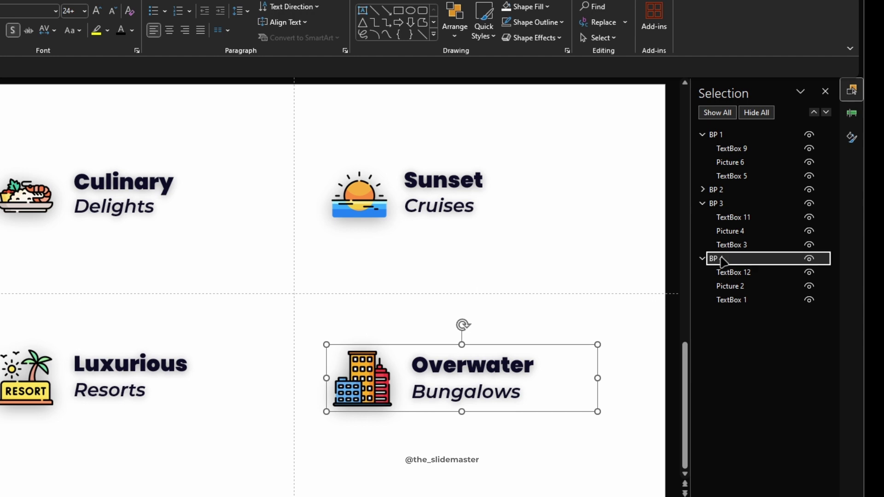
pyautogui.press('Return')
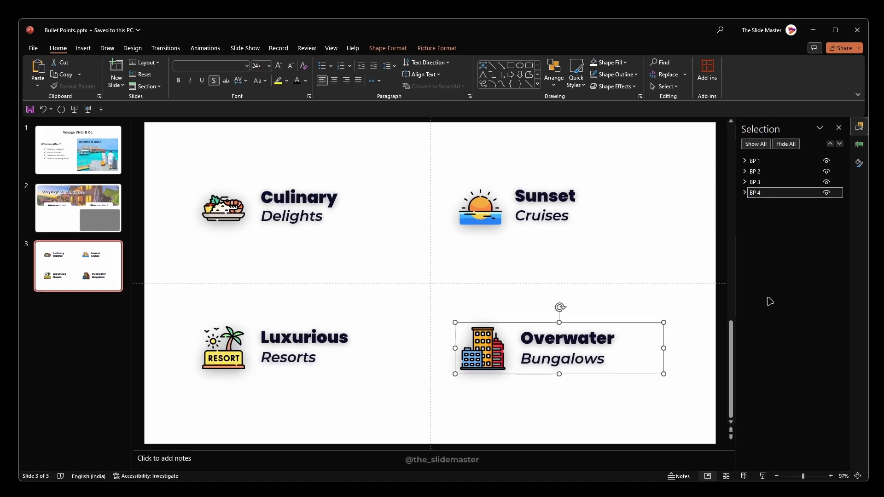
pyautogui.click(688, 226)
pyautogui.click(332, 191)
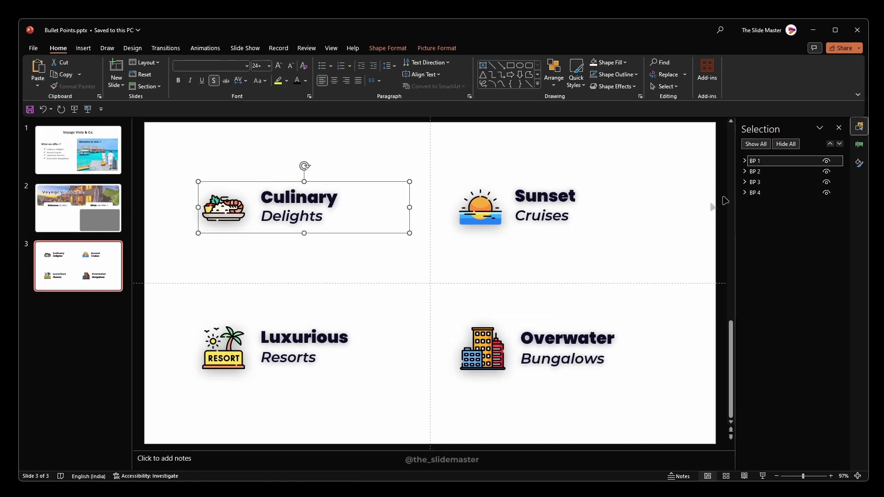
# Apply a Float In entrance animation to the Culinary Delights group (BP 1)
pyautogui.click(206, 49)
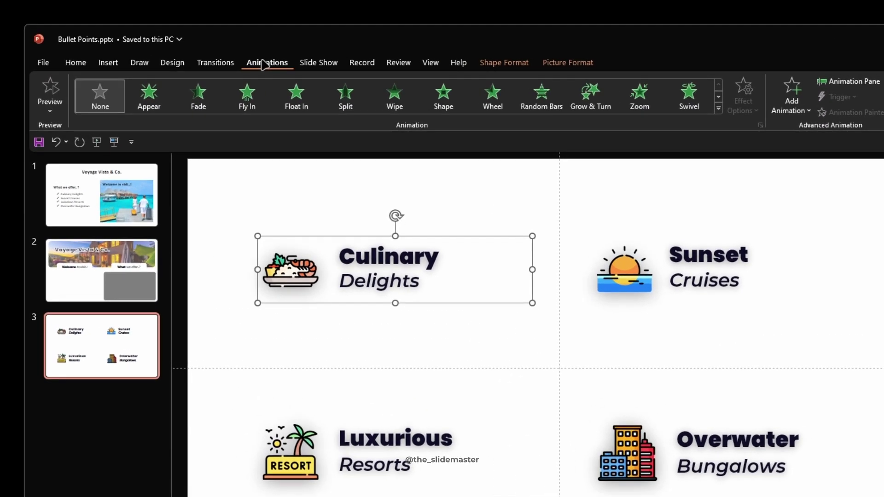
pyautogui.click(300, 95)
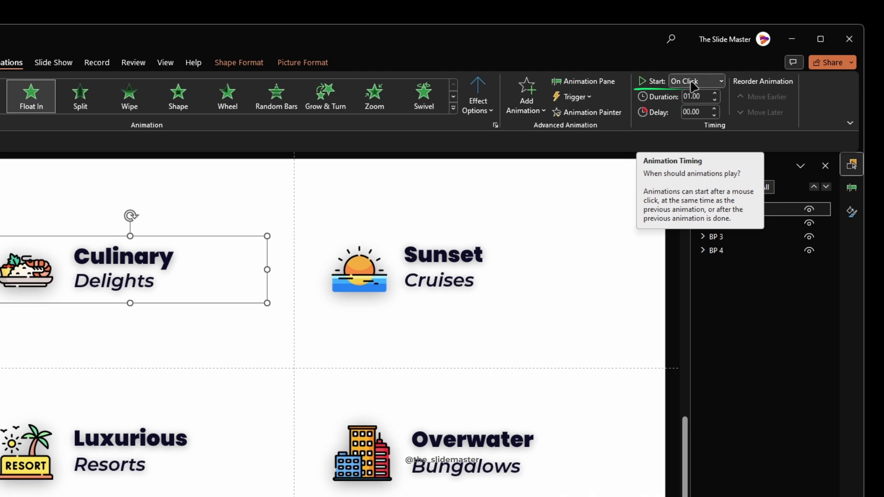
pyautogui.click(708, 96)
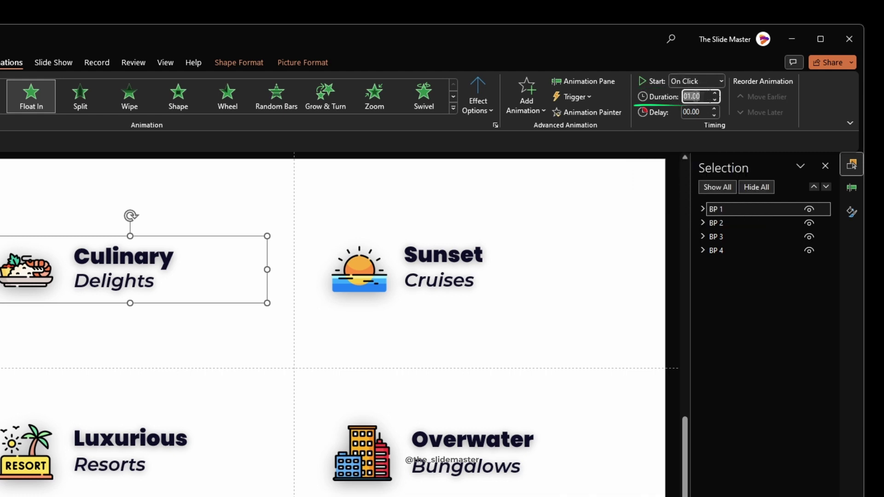
# Set BP 1's effect option After animation to Hide on Next Mouse Click
pyautogui.click(852, 188)
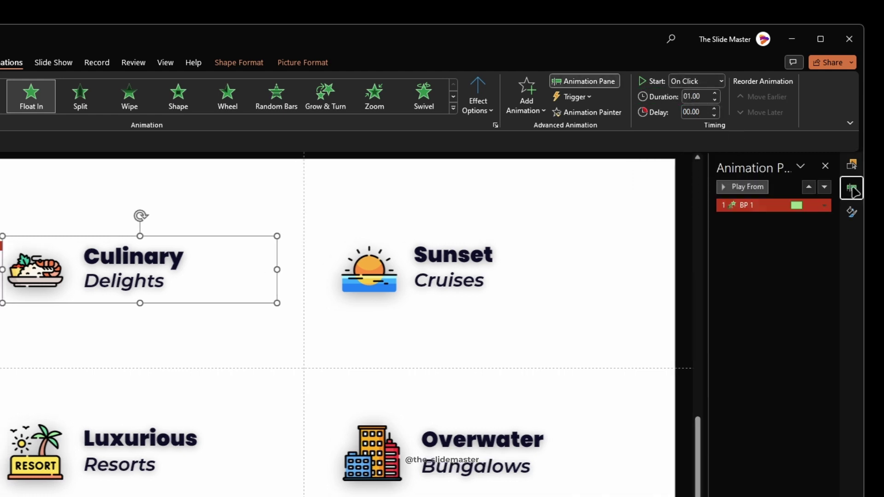
pyautogui.click(825, 207)
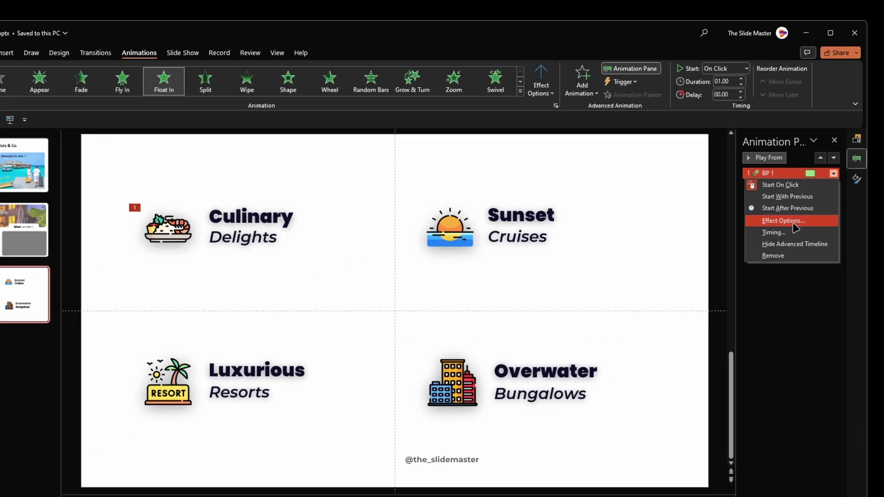
pyautogui.click(794, 223)
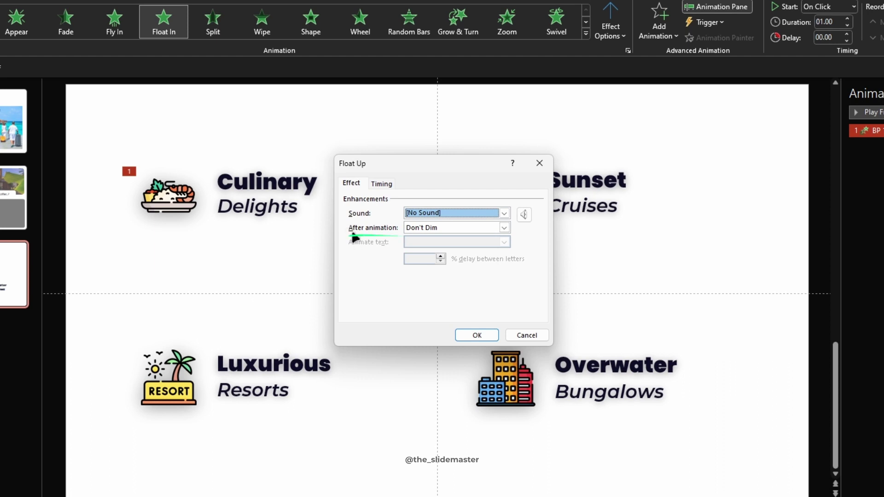
pyautogui.click(503, 228)
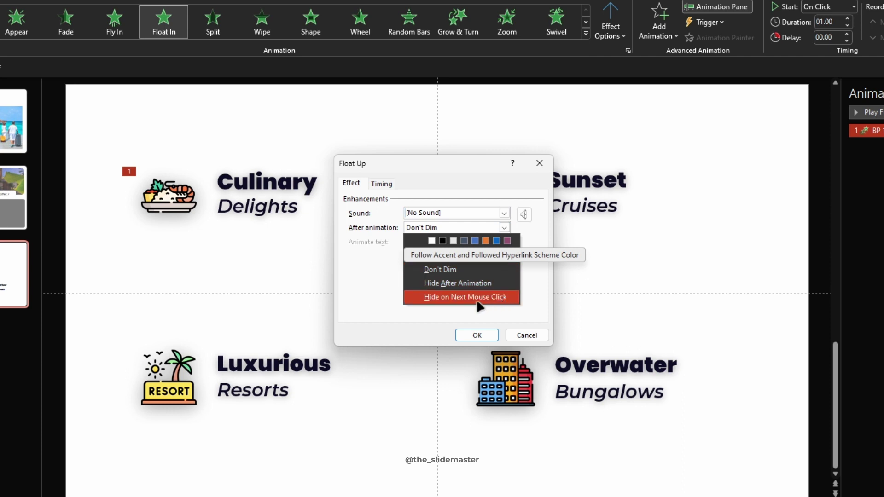
pyautogui.click(453, 298)
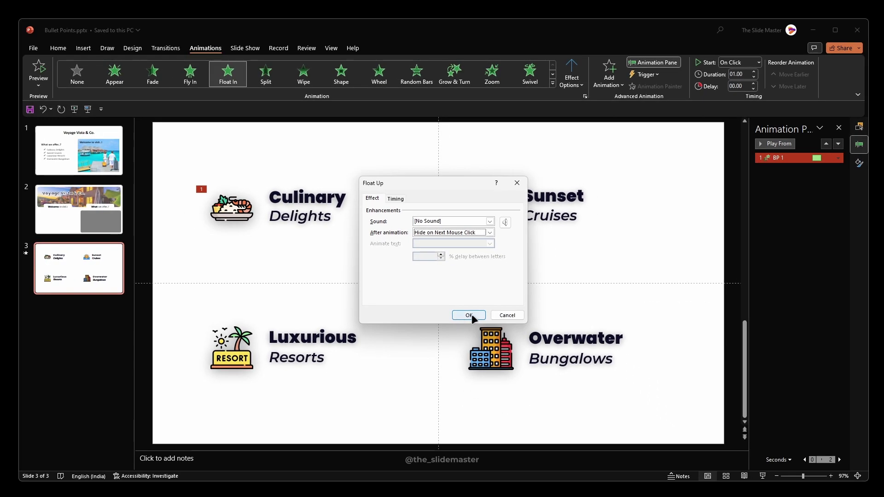
pyautogui.click(471, 315)
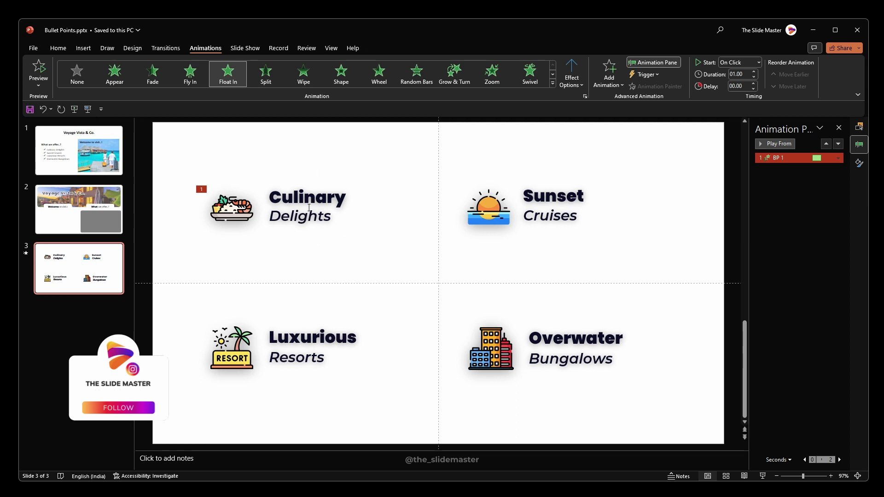
# Copy Culinary's Float In with Animation Painter onto Sunset Cruises, Luxurious Resorts and Overwater Bungalows
pyautogui.click(298, 216)
pyautogui.click(271, 182)
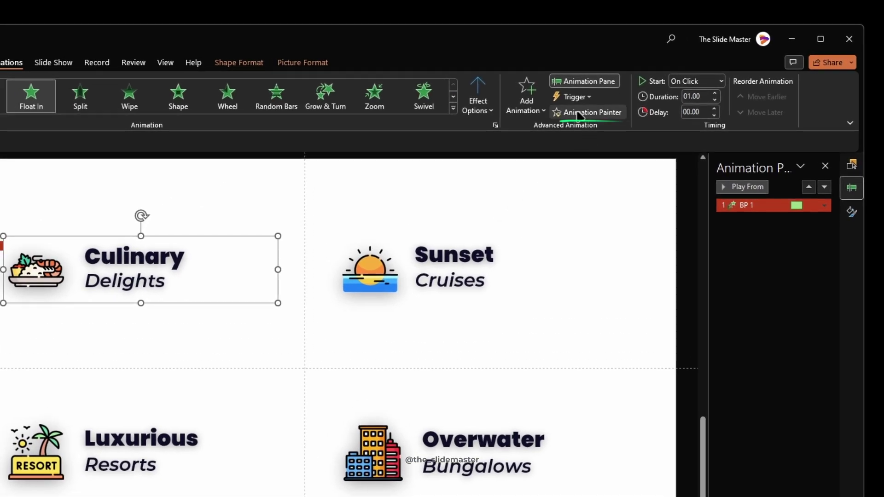
pyautogui.click(594, 113)
pyautogui.click(447, 257)
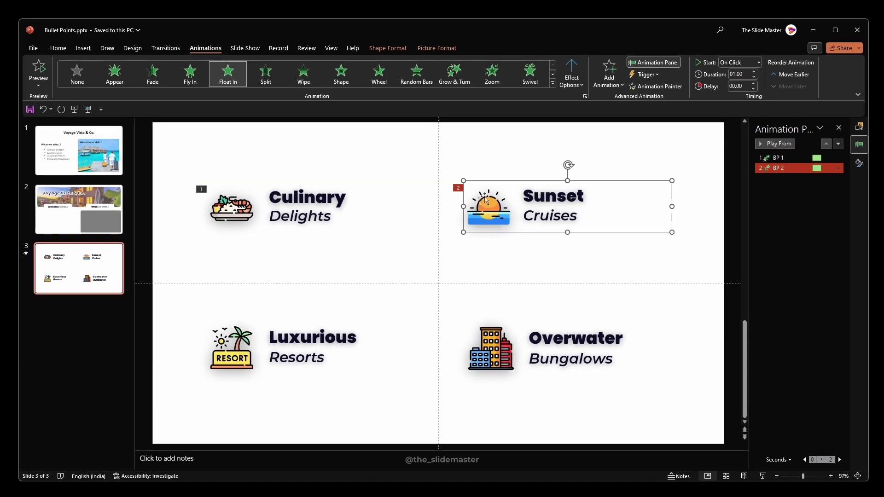
pyautogui.click(239, 351)
pyautogui.click(499, 356)
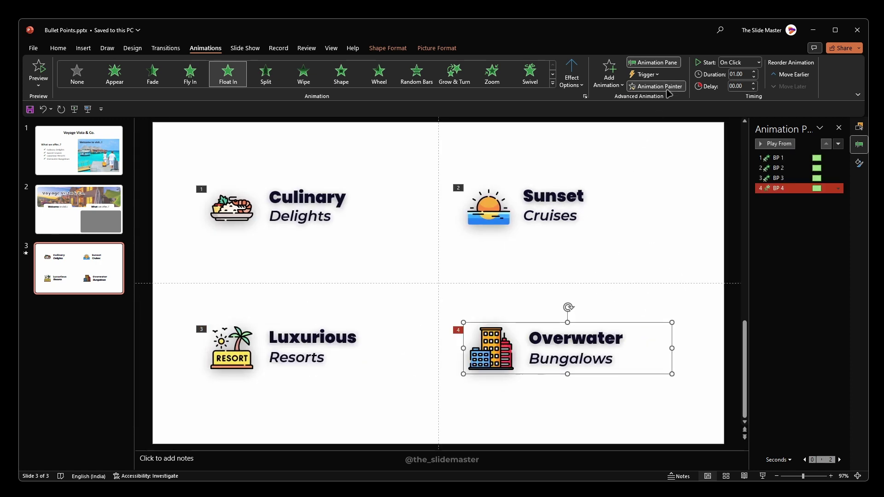
pyautogui.click(573, 275)
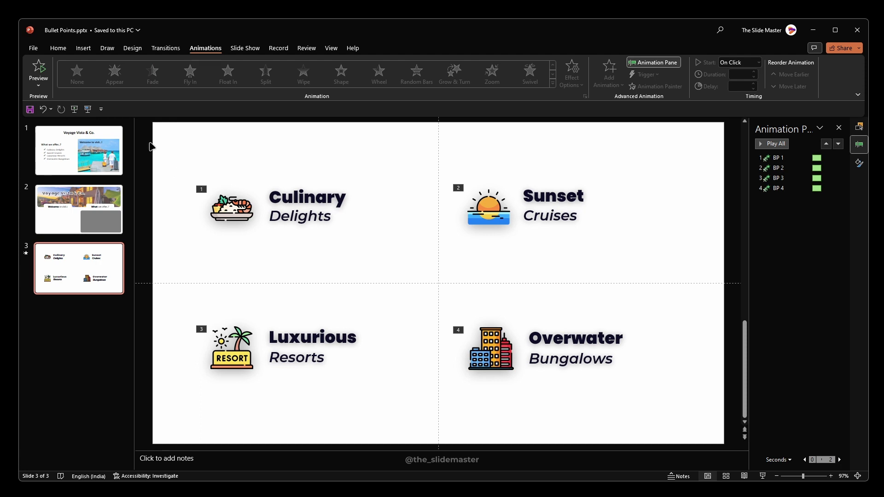
# Stack all four bullet groups in one spot using Align Center and Align Middle
pyautogui.moveTo(150, 146); pyautogui.dragTo(720, 428)
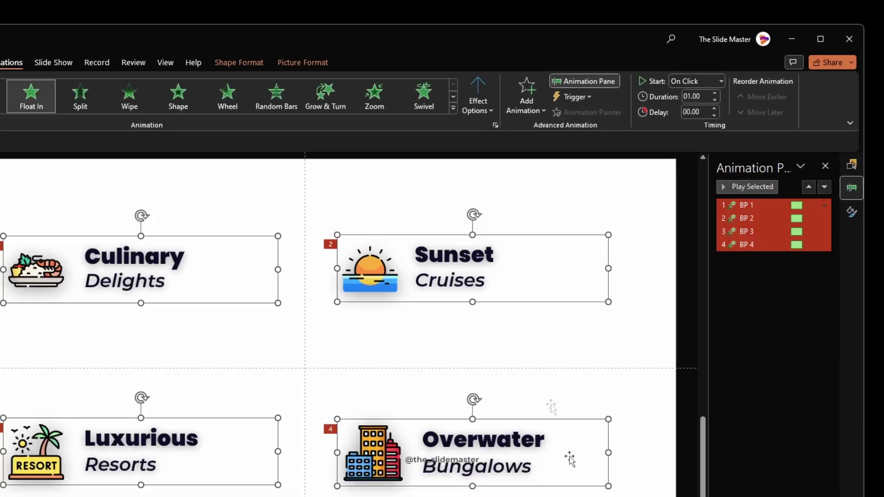
pyautogui.click(311, 62)
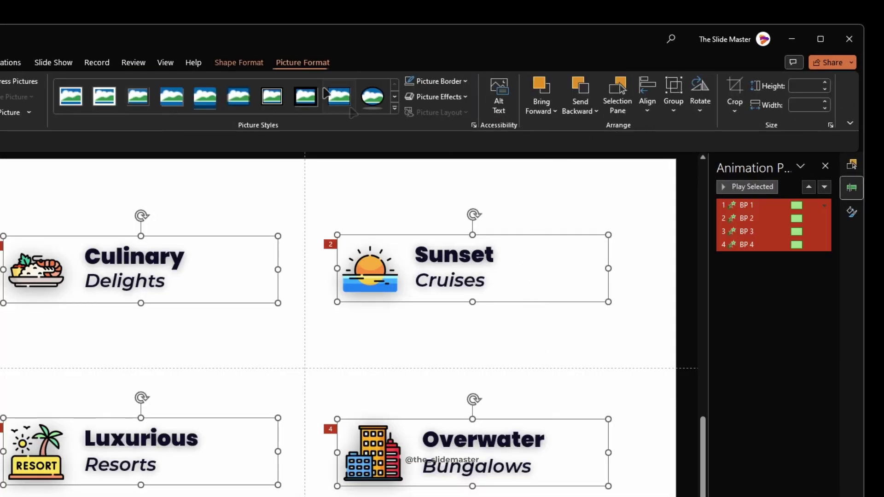
pyautogui.click(648, 106)
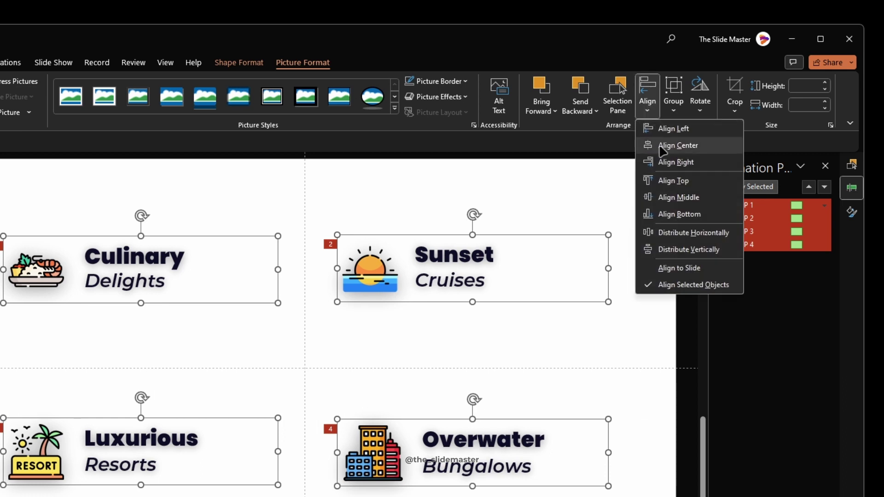
pyautogui.click(668, 145)
pyautogui.click(649, 106)
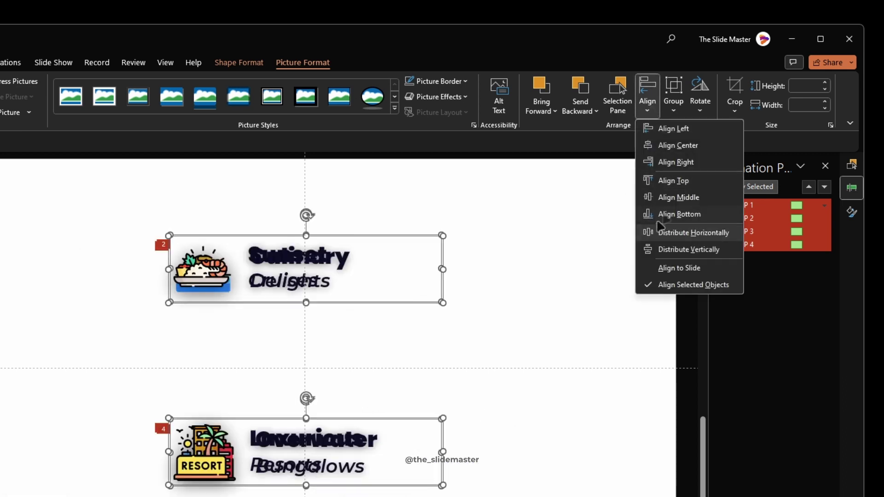
pyautogui.click(668, 197)
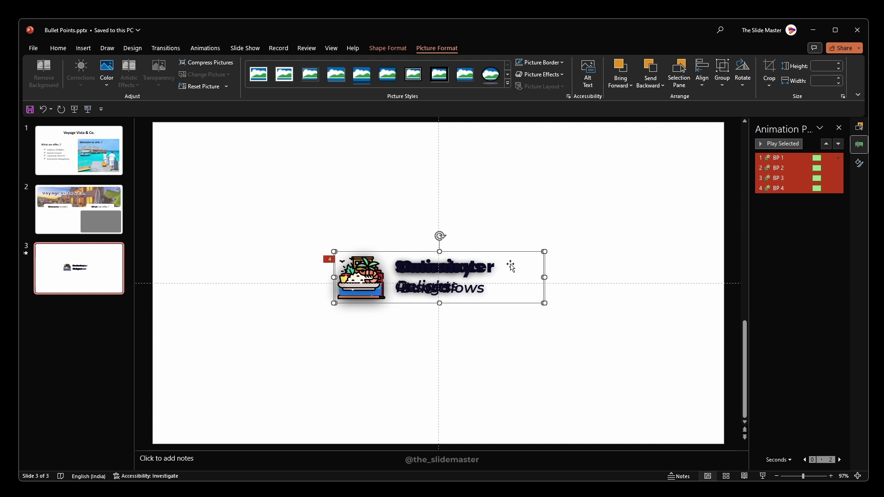
# Move the stacked groups from slide 3 to slide 2, below the 'Welcome to visit..!' box
pyautogui.hotkey('ctrl', 'x')
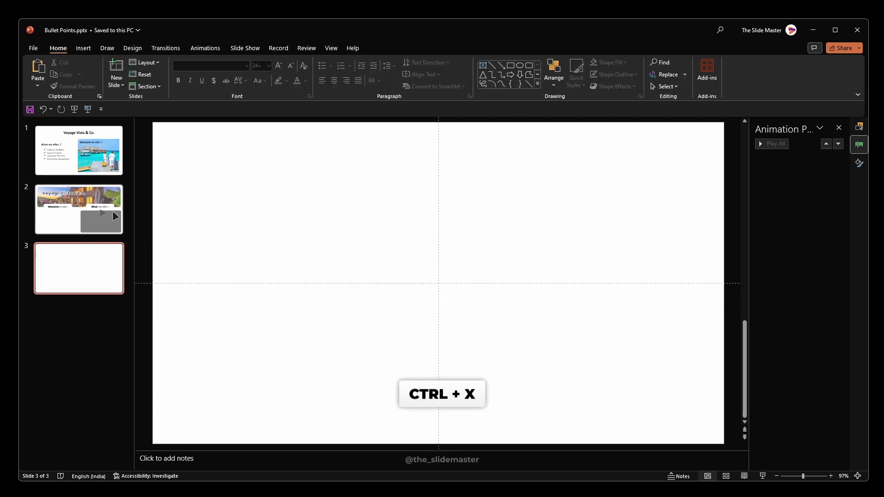
pyautogui.click(95, 209)
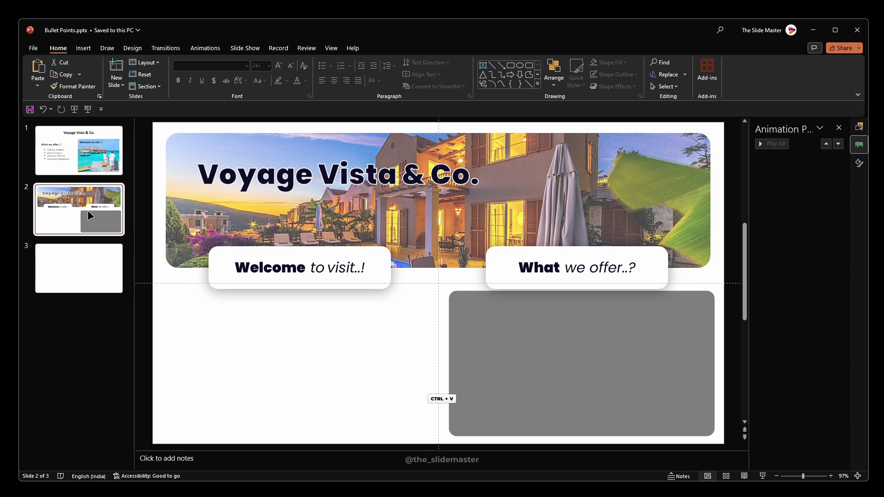
pyautogui.hotkey('ctrl', 'v')
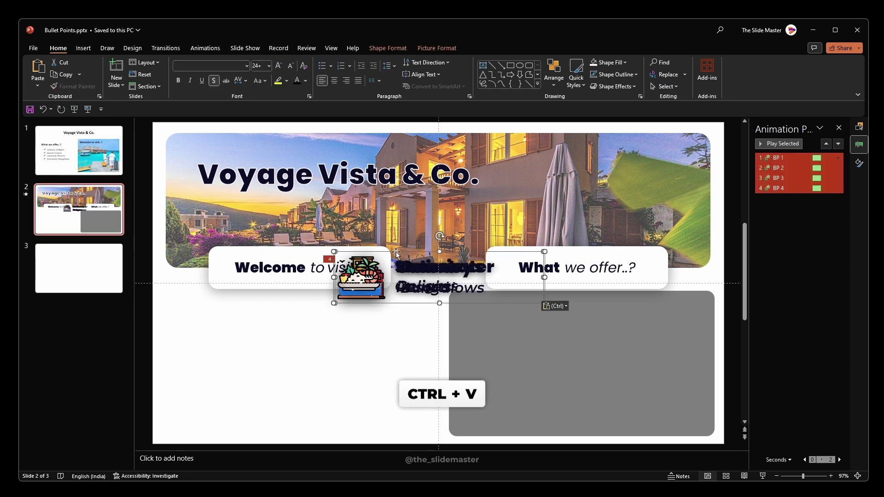
pyautogui.moveTo(396, 253); pyautogui.dragTo(267, 333)
pyautogui.click(245, 48)
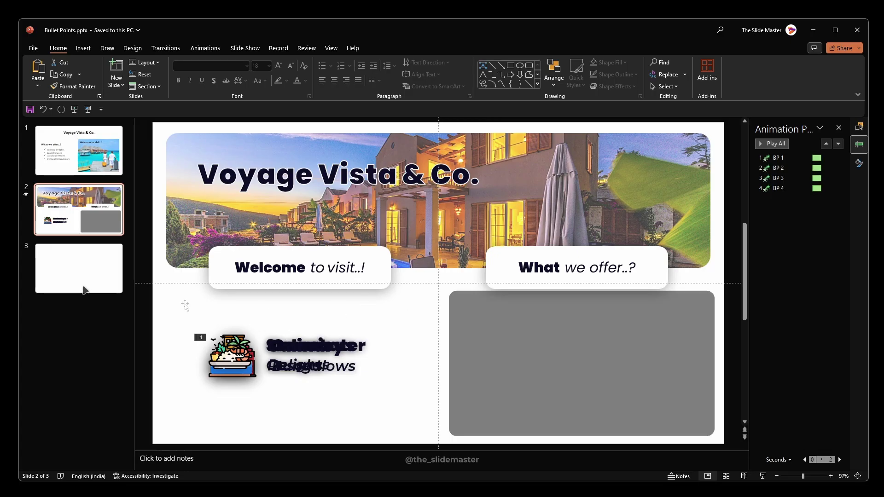
# Insert Picture1.jpg through Picture4.jpg from this device onto slide 3
pyautogui.click(75, 269)
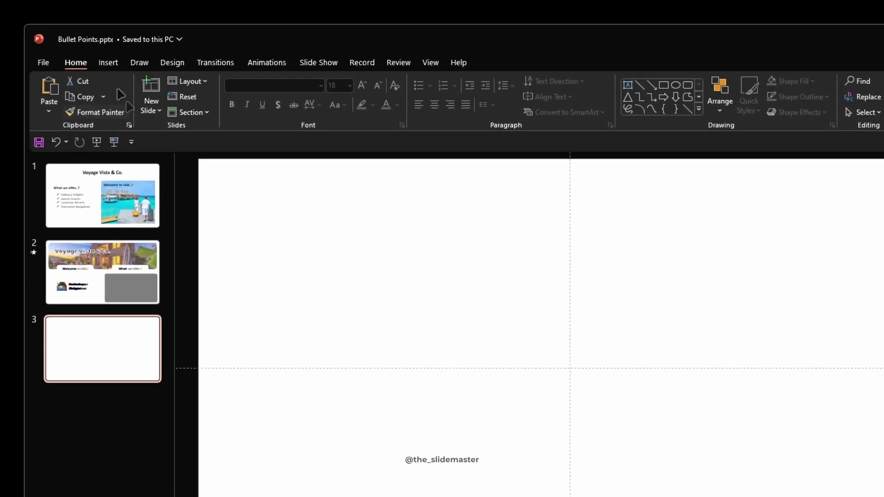
pyautogui.click(83, 49)
pyautogui.click(118, 93)
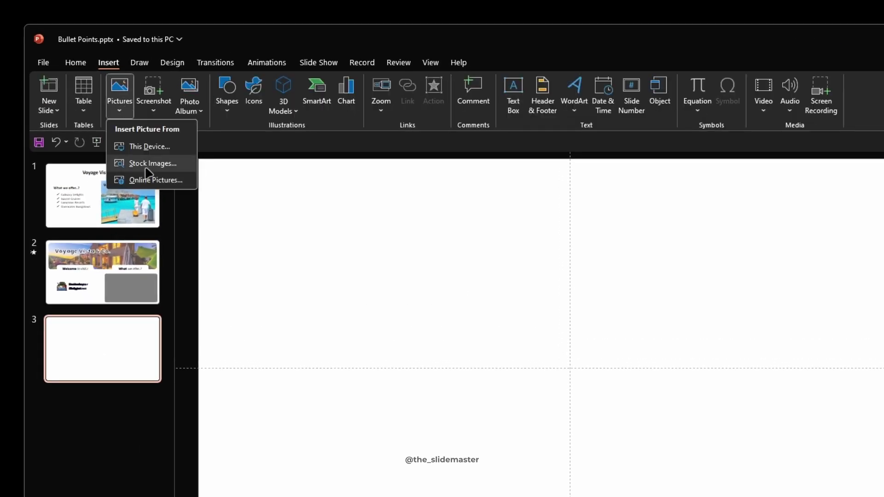
pyautogui.click(147, 150)
pyautogui.click(113, 139)
pyautogui.keyDown('ctrl'); pyautogui.click(174, 139); pyautogui.keyUp('ctrl')
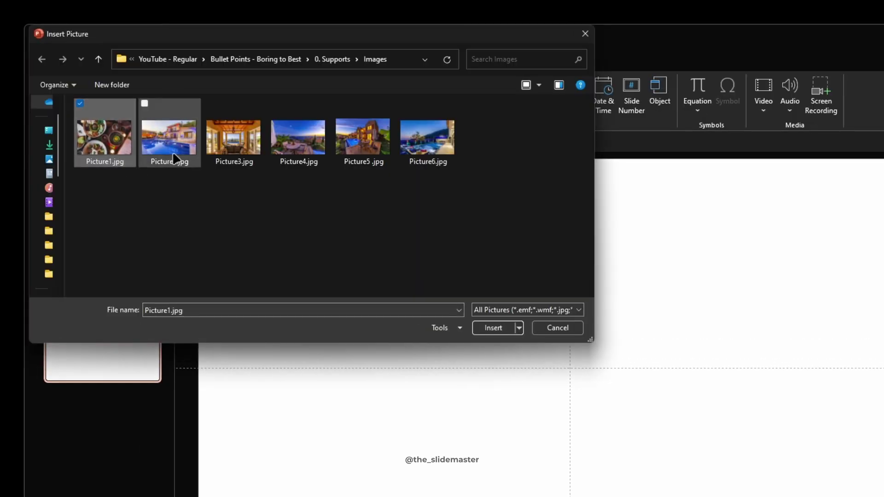
pyautogui.keyDown('ctrl'); pyautogui.click(232, 138); pyautogui.keyUp('ctrl')
pyautogui.keyDown('ctrl'); pyautogui.click(299, 138); pyautogui.keyUp('ctrl')
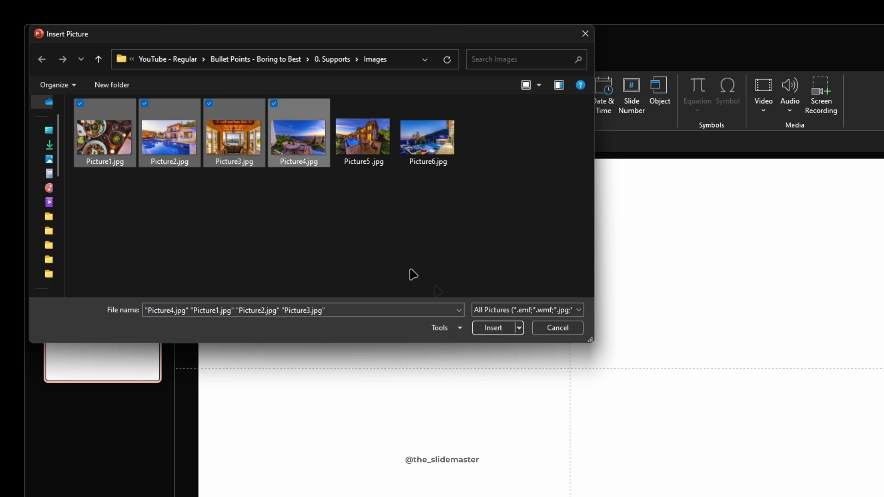
pyautogui.click(505, 324)
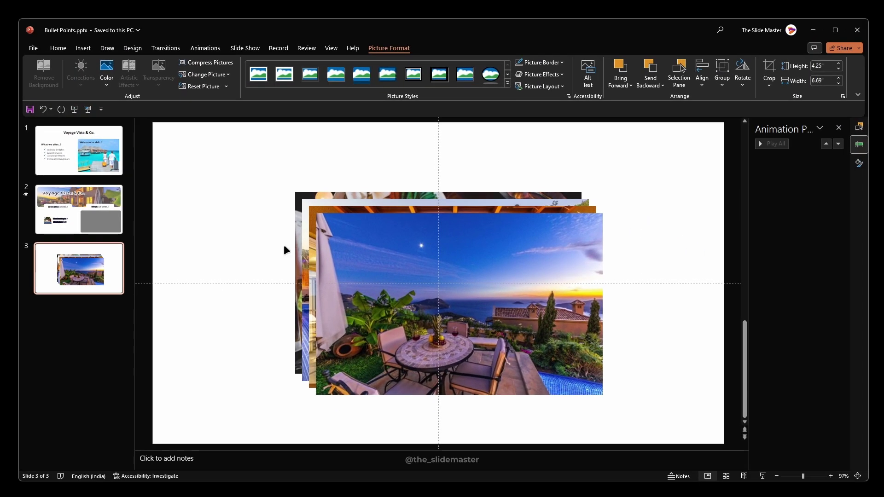
# Spread the photos apart: interior at top right, house at lower left, food at top left
pyautogui.moveTo(312, 277); pyautogui.dragTo(260, 231)
pyautogui.moveTo(461, 360); pyautogui.dragTo(545, 428)
pyautogui.moveTo(322, 221); pyautogui.dragTo(458, 221)
pyautogui.moveTo(443, 265); pyautogui.dragTo(502, 236)
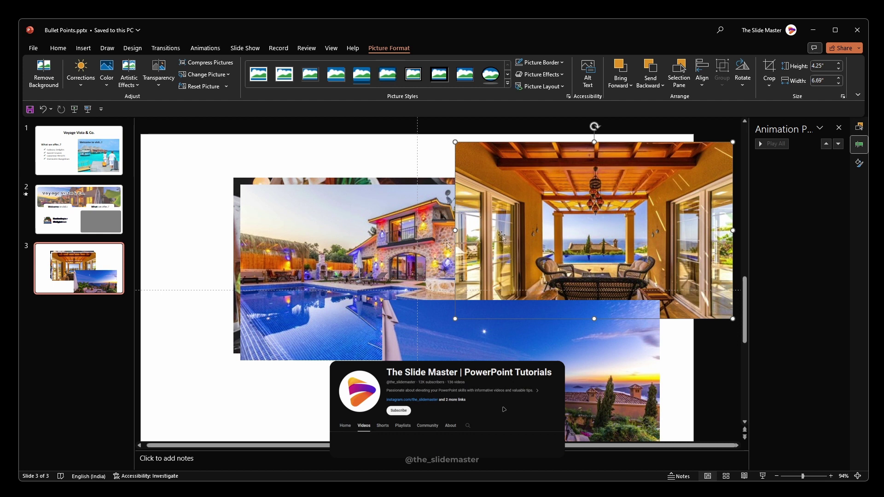
pyautogui.moveTo(323, 258); pyautogui.dragTo(260, 359)
pyautogui.moveTo(335, 200); pyautogui.dragTo(250, 164)
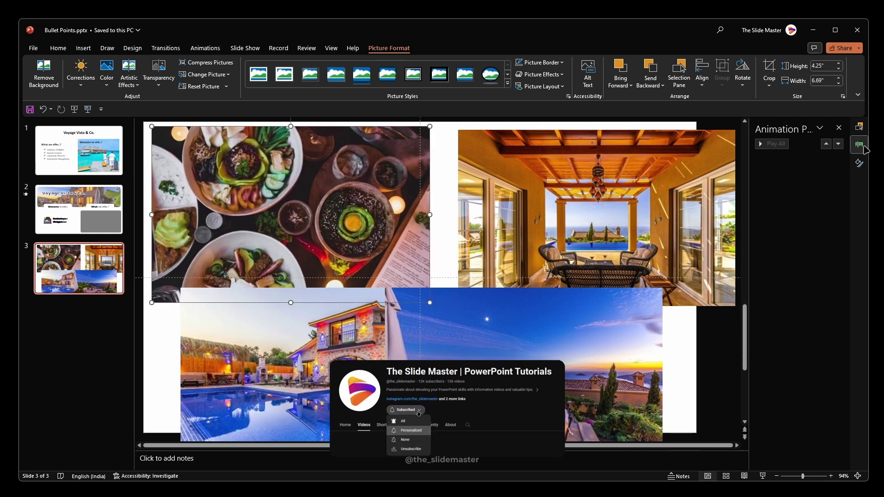
# In the Selection Pane, rename the food photo Picture 1 and the next photo Picture 2
pyautogui.click(861, 130)
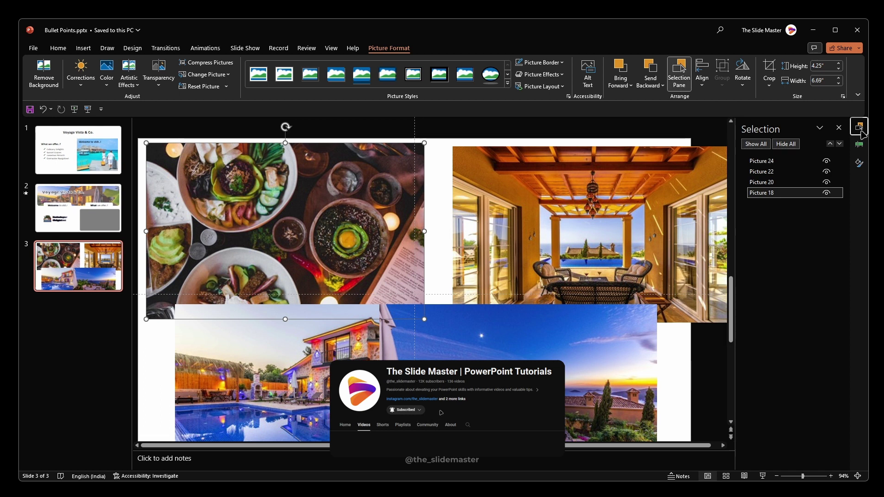
pyautogui.click(767, 194)
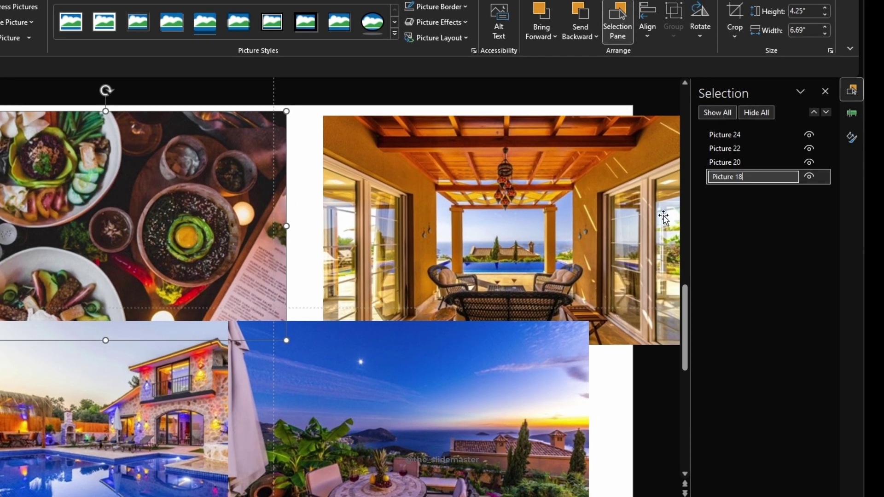
pyautogui.press('Return')
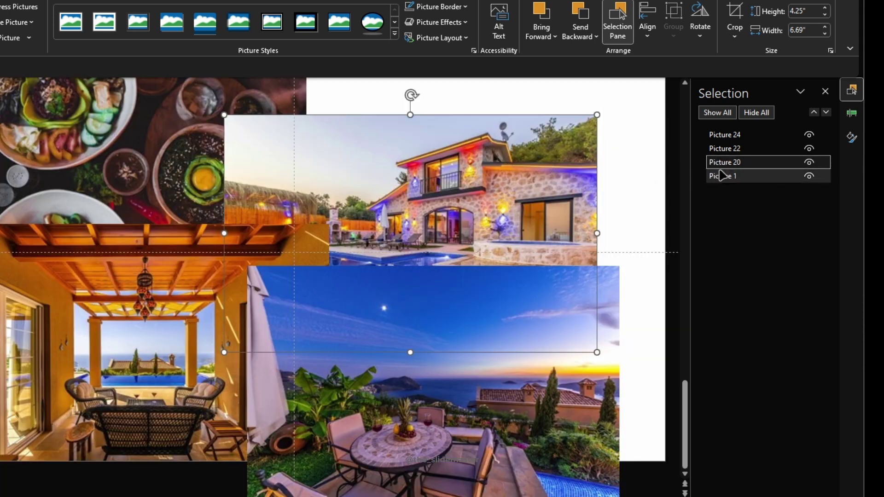
pyautogui.doubleClick(745, 163)
pyautogui.write('2')
pyautogui.press('Return')
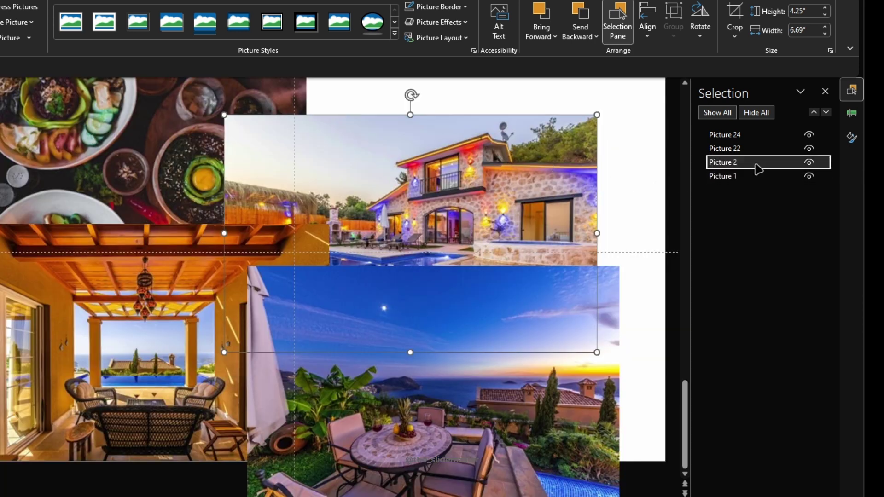
# Rename the remaining photos Picture 3 and Picture 4, then nudge the food photo slightly right and down
pyautogui.doubleClick(740, 148)
pyautogui.write('3')
pyautogui.press('Return')
pyautogui.doubleClick(736, 135)
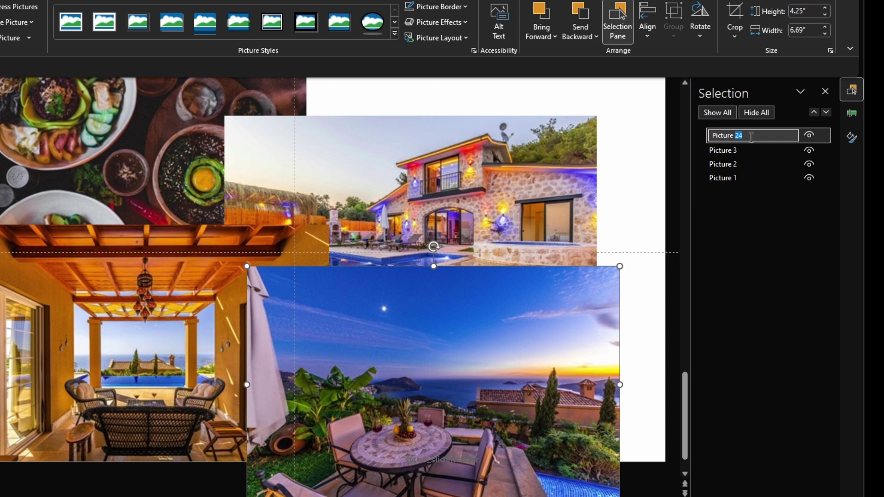
pyautogui.write('4')
pyautogui.click(751, 177)
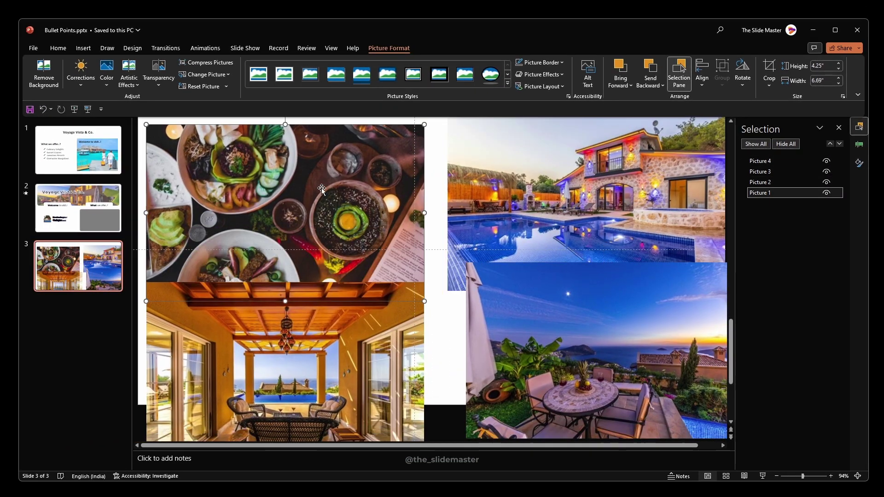
pyautogui.moveTo(322, 189); pyautogui.dragTo(344, 195)
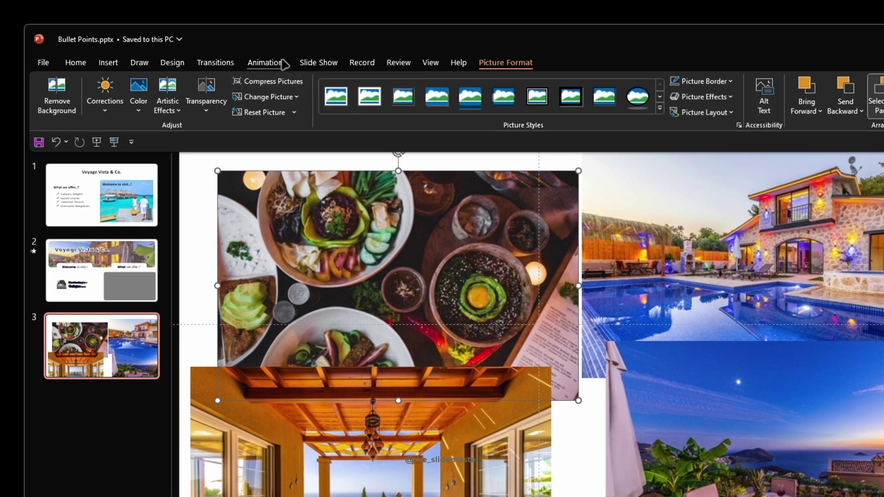
# Give the food photo a Fly In entrance with direction From Right
pyautogui.click(205, 48)
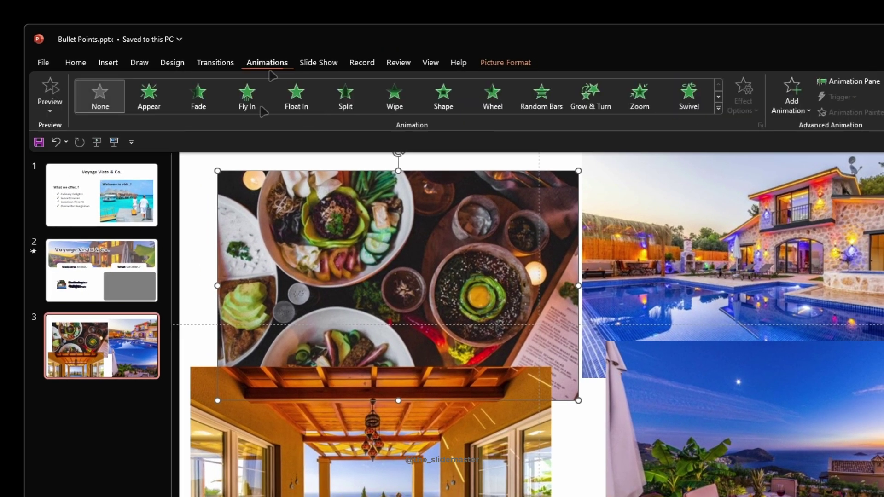
pyautogui.click(247, 97)
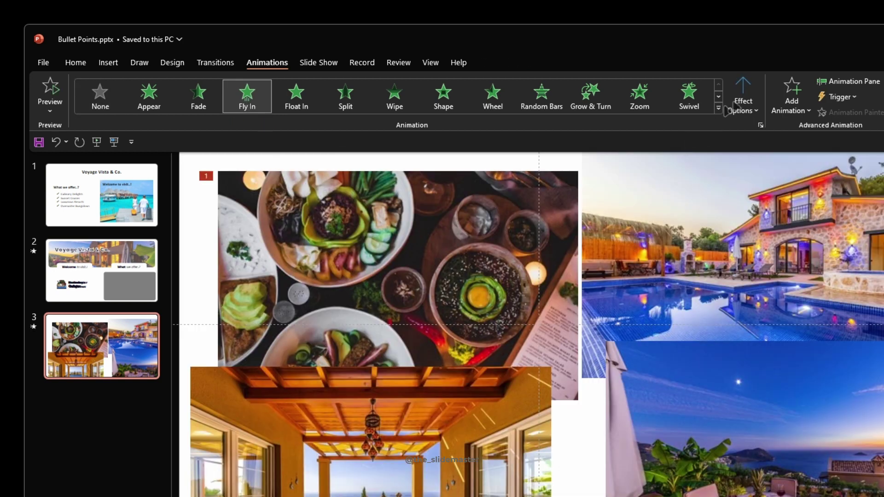
pyautogui.click(747, 102)
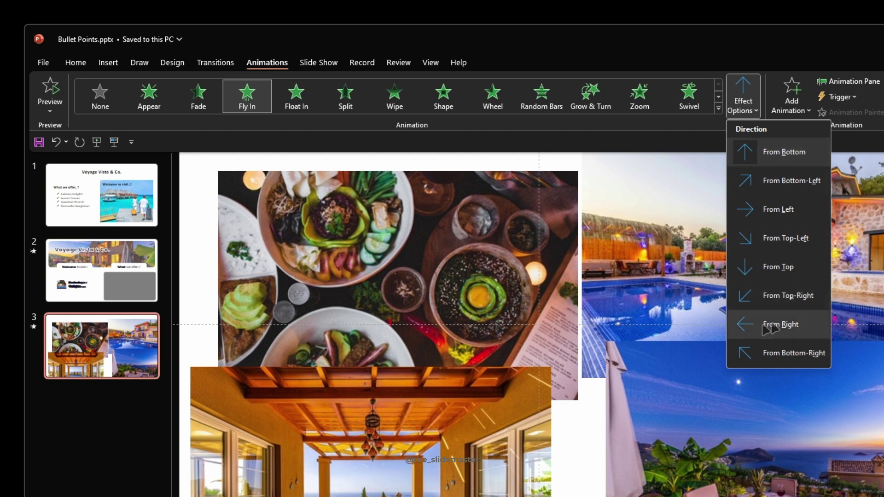
pyautogui.click(788, 326)
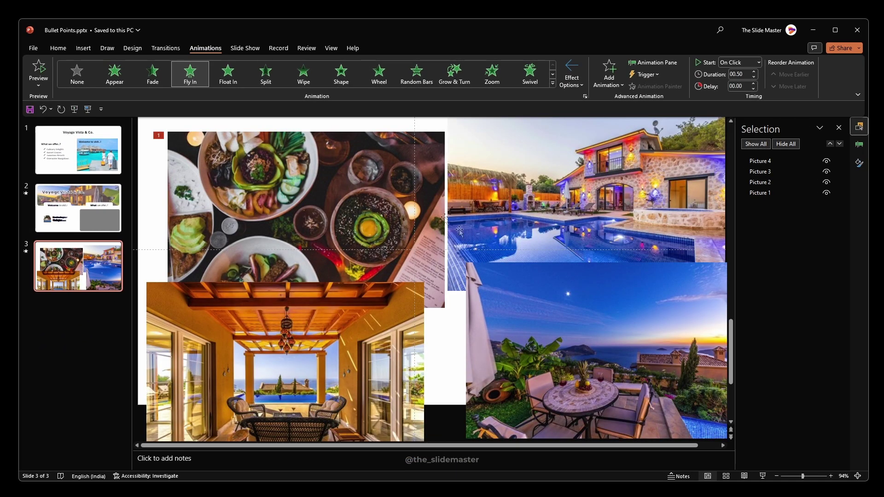
# Set the food photo's Fly In to start With Previous and last 01.00 second
pyautogui.click(860, 144)
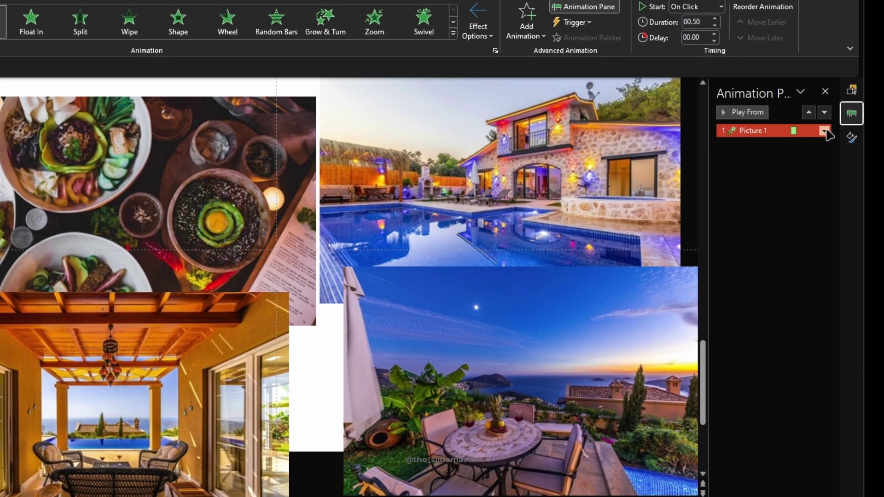
pyautogui.click(824, 131)
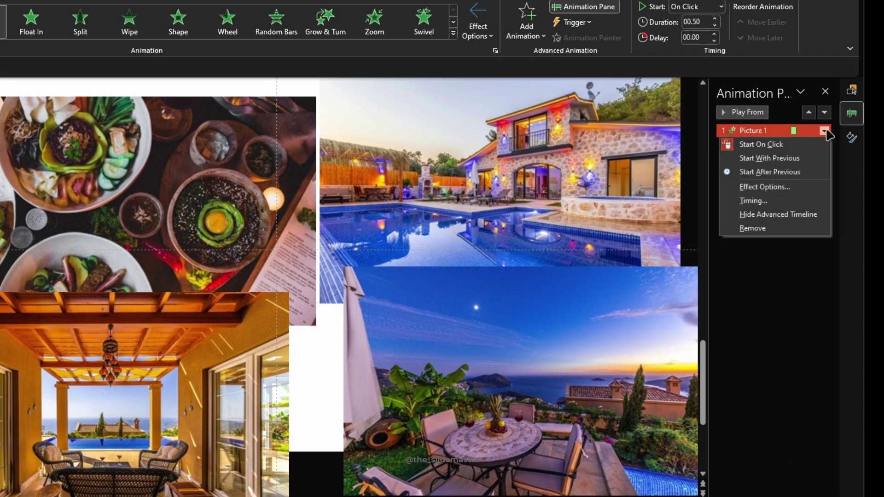
pyautogui.click(760, 159)
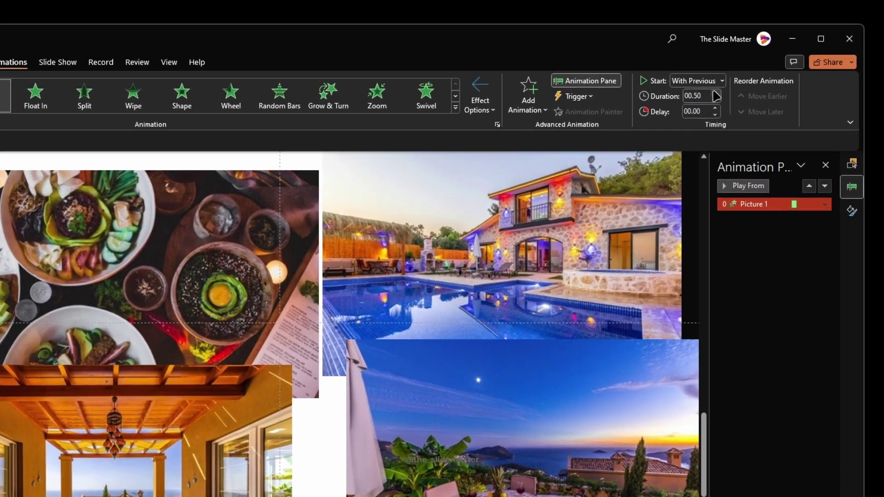
pyautogui.click(755, 71)
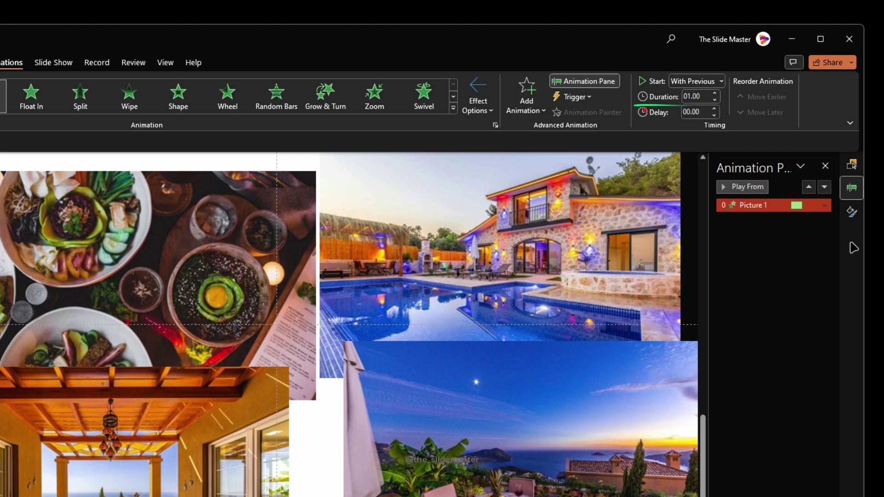
# Give the Fly In a 1 sec smooth start and hide it on the next mouse click
pyautogui.click(824, 205)
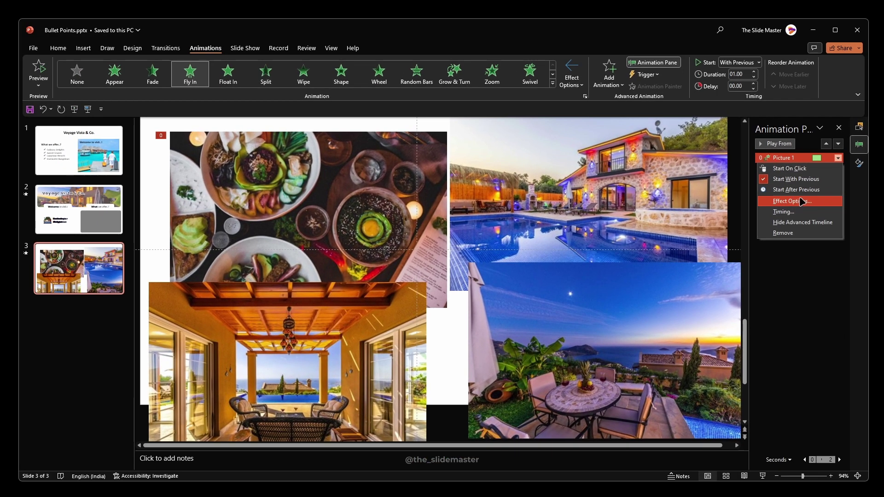
pyautogui.click(803, 202)
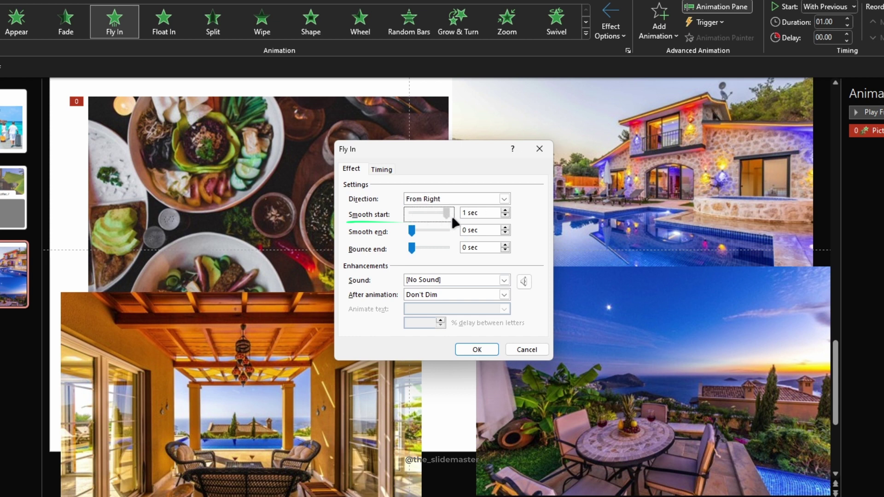
pyautogui.moveTo(453, 216); pyautogui.dragTo(452, 215)
pyautogui.click(509, 294)
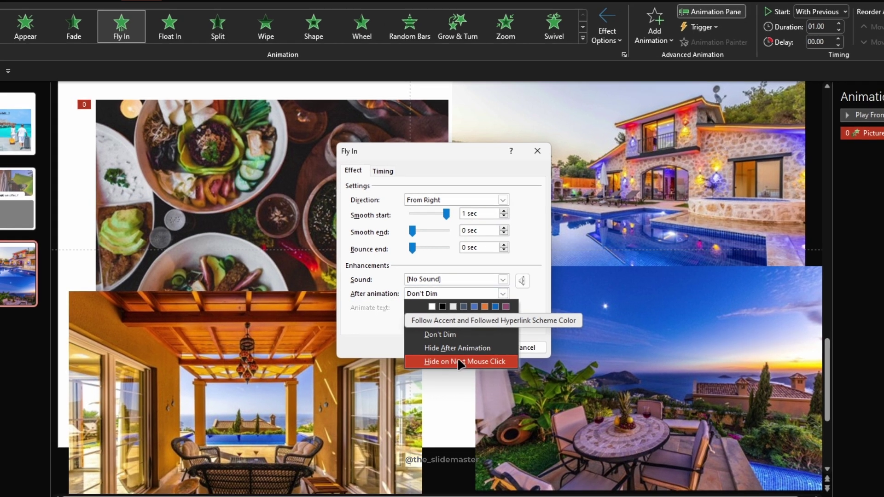
pyautogui.click(458, 363)
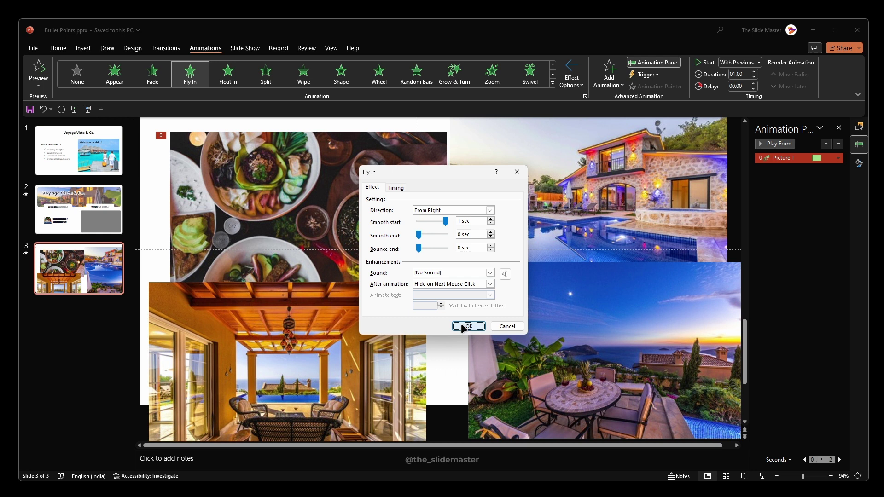
pyautogui.click(469, 327)
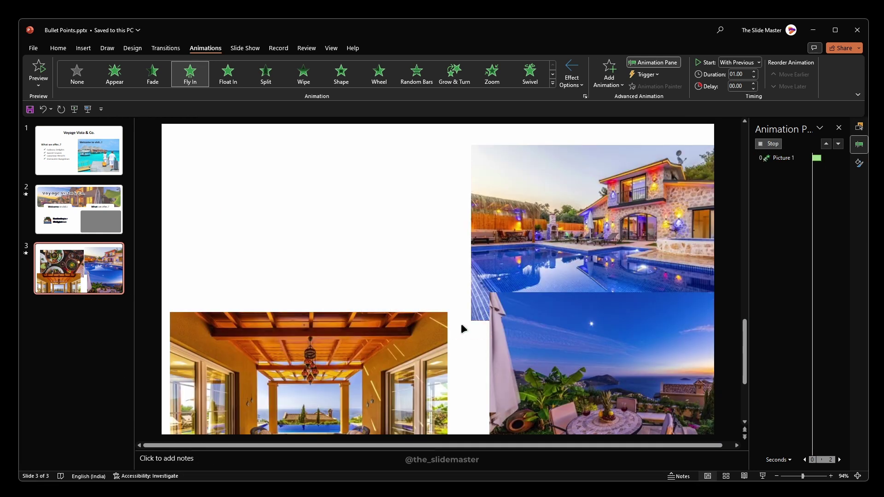
pyautogui.click(305, 170)
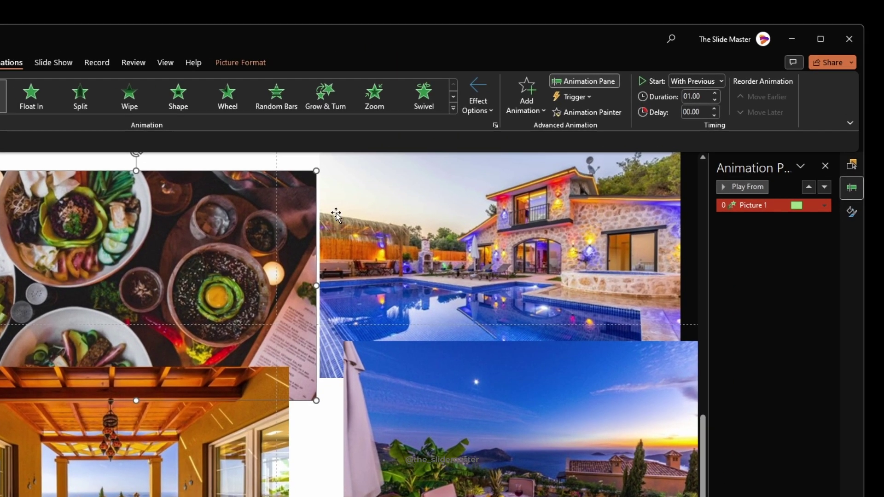
# Copy the food photo's Fly In onto the house, interior and terrace pictures with Animation Painter
pyautogui.click(591, 112)
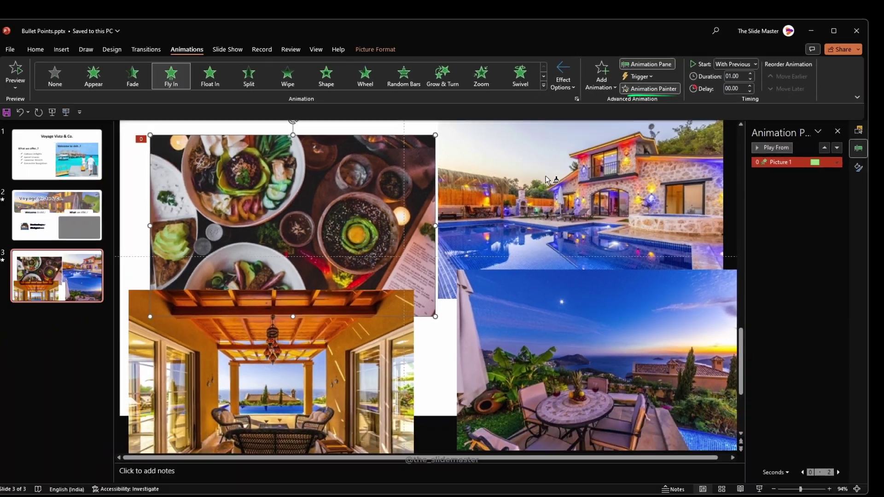
pyautogui.click(455, 226)
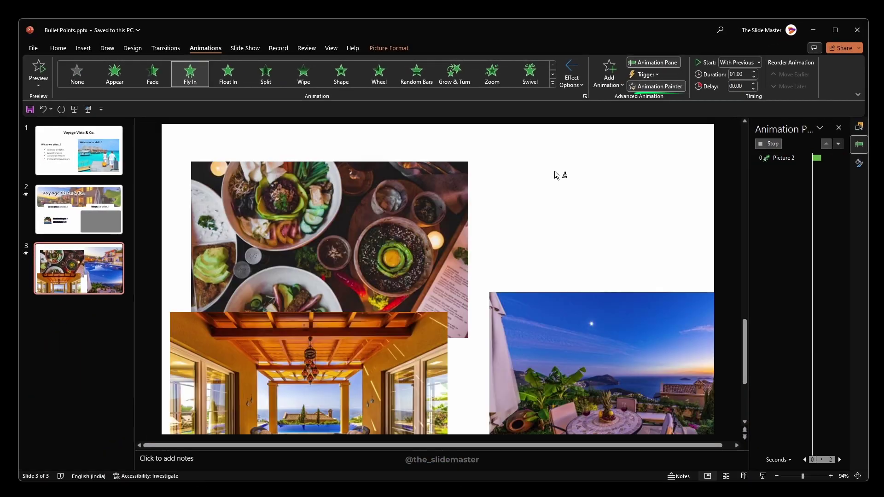
pyautogui.click(412, 349)
pyautogui.click(492, 346)
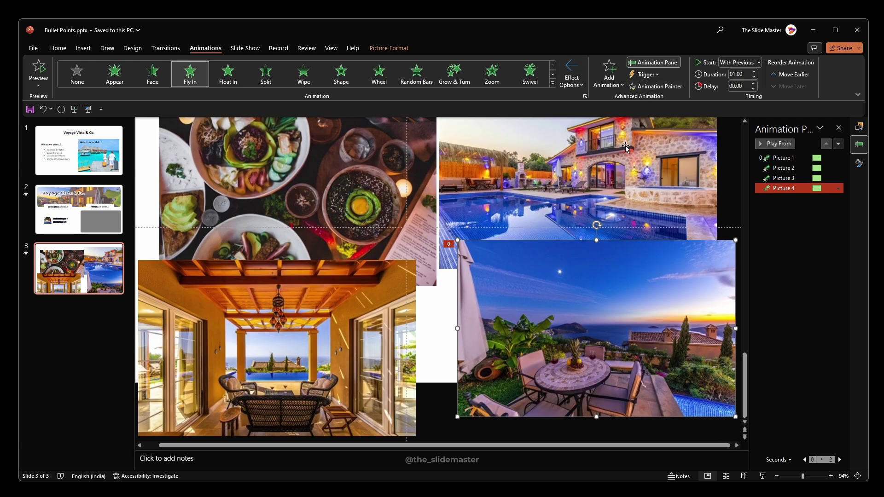
# Select all four pictures and stack them using Align Center and Align Middle
pyautogui.click(389, 162)
pyautogui.keyDown('shift'); pyautogui.click(565, 193); pyautogui.keyUp('shift')
pyautogui.keyDown('shift'); pyautogui.click(594, 332); pyautogui.keyUp('shift')
pyautogui.keyDown('shift'); pyautogui.click(276, 350); pyautogui.keyUp('shift')
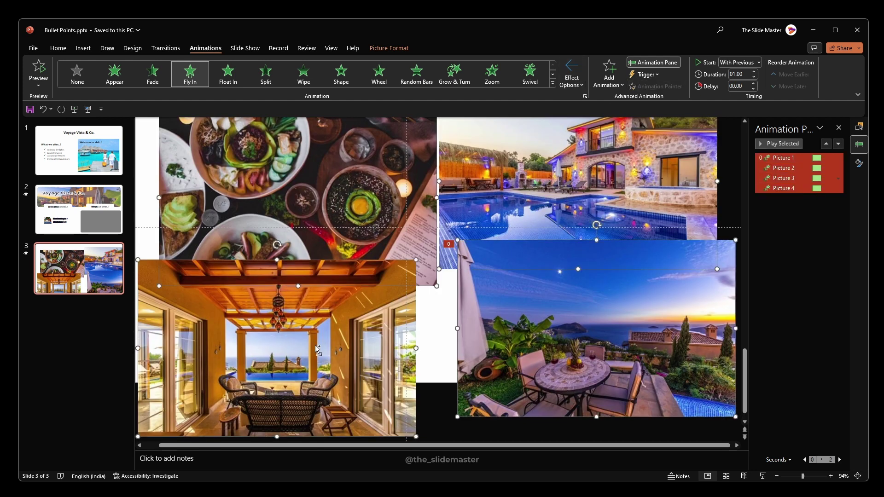
pyautogui.hotkey('alt', 'F10')
pyautogui.click(403, 49)
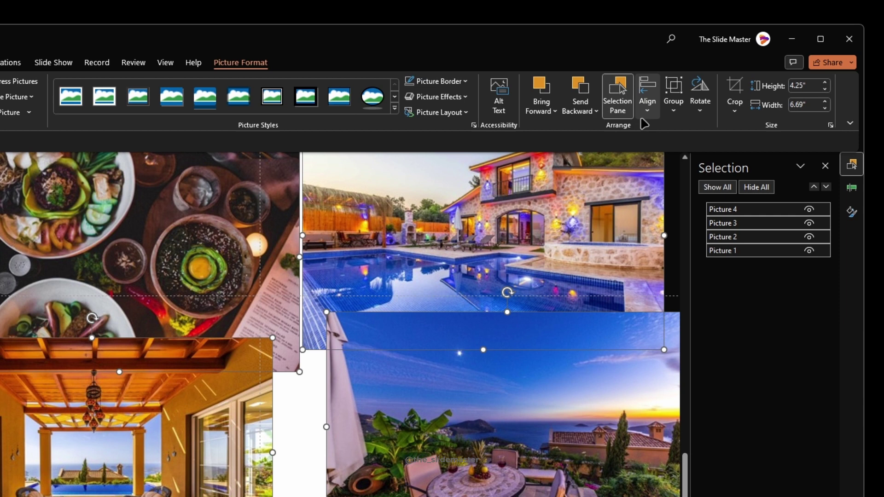
pyautogui.click(702, 73)
pyautogui.click(664, 145)
pyautogui.click(647, 94)
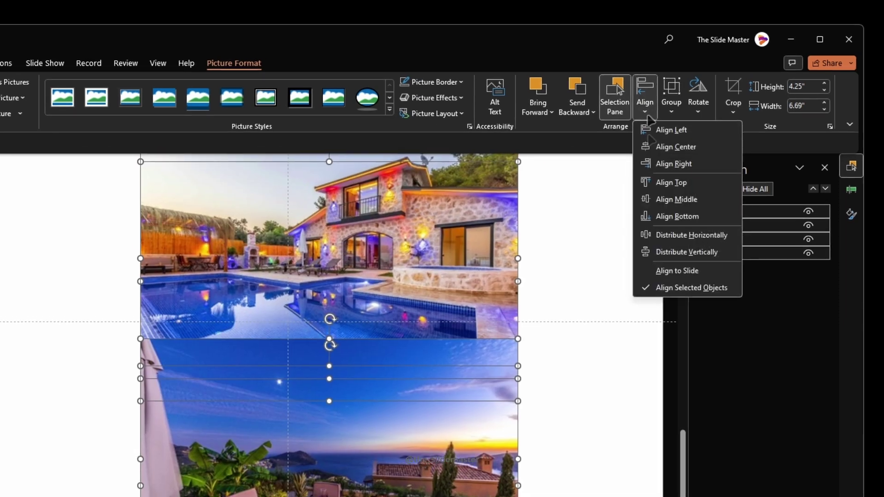
pyautogui.click(663, 199)
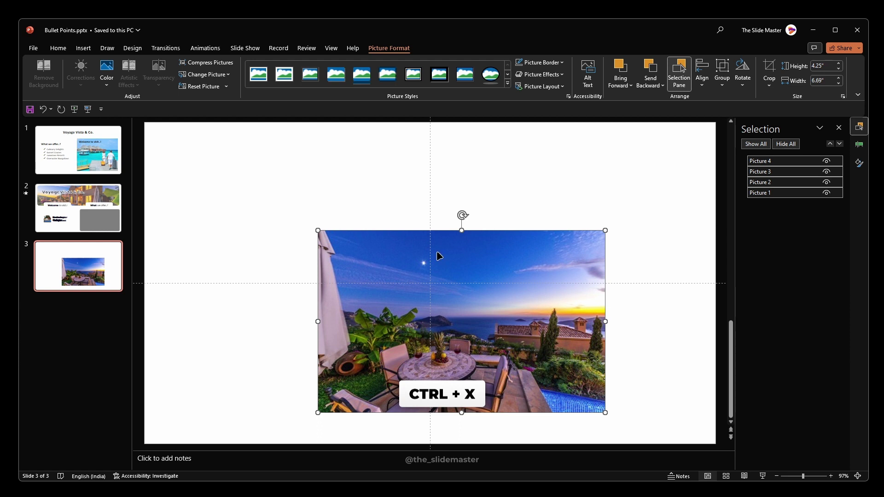
# Cut the four stacked pictures from slide 3 and paste them onto slide 2
pyautogui.hotkey('ctrl', 'x')
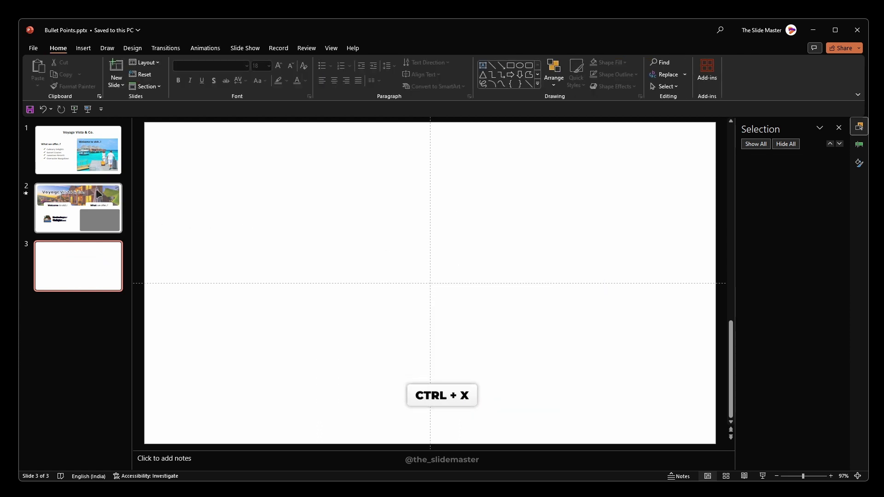
pyautogui.click(77, 198)
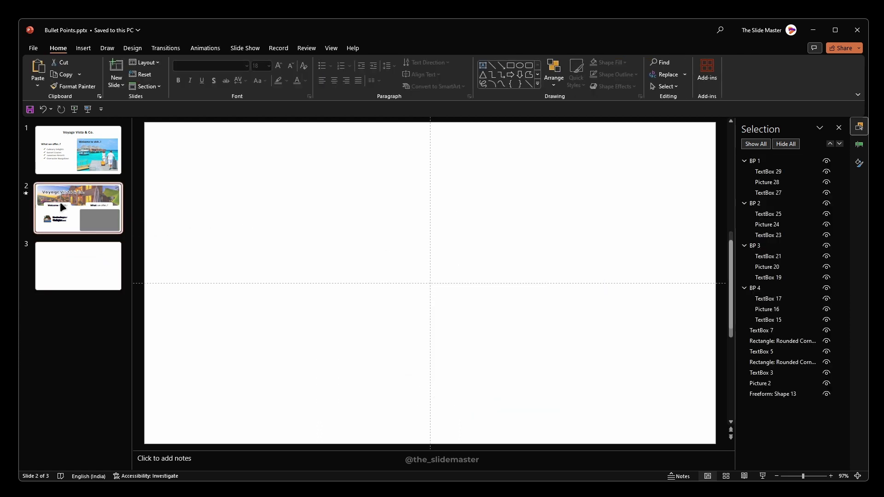
pyautogui.hotkey('ctrl', 'v')
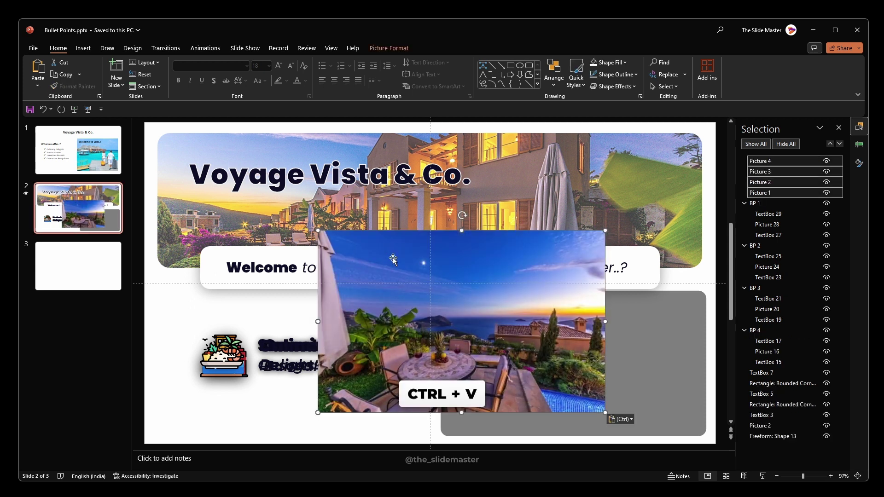
pyautogui.moveTo(374, 253); pyautogui.dragTo(486, 284)
# Align the pictures to the slide's bottom and right edges using Align to Slide
pyautogui.click(389, 48)
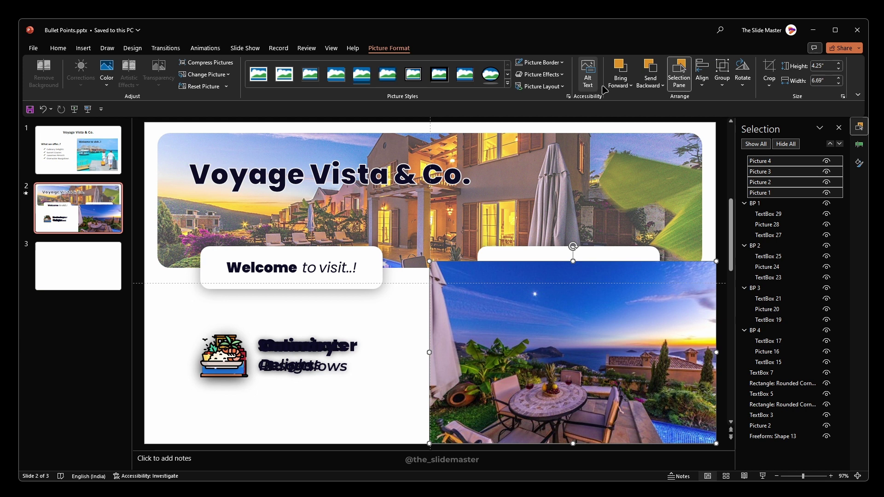
pyautogui.click(703, 74)
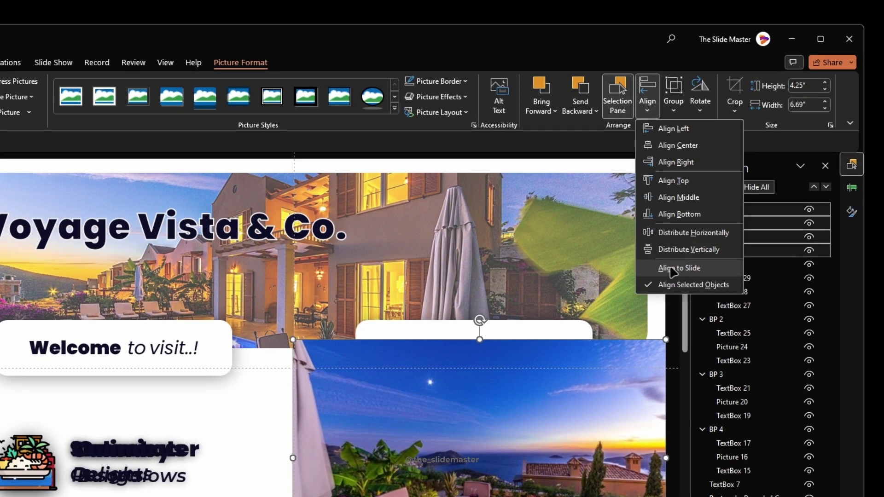
pyautogui.click(673, 268)
pyautogui.click(647, 97)
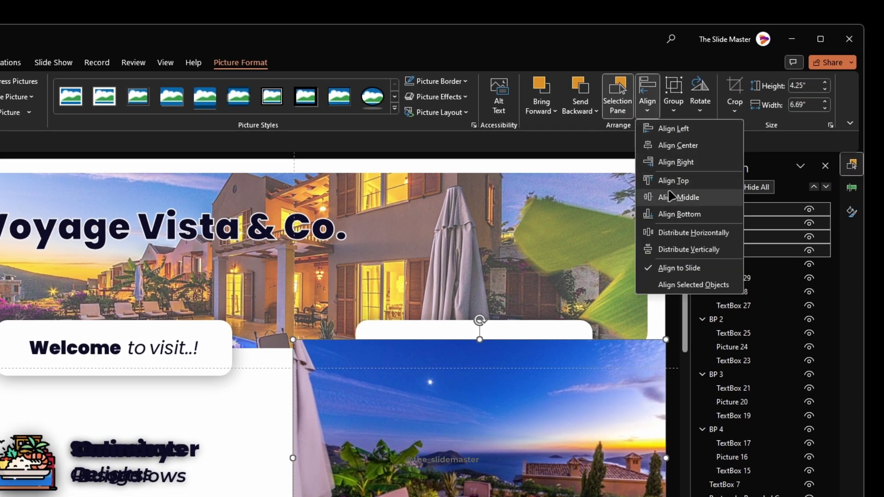
pyautogui.click(665, 213)
pyautogui.click(649, 106)
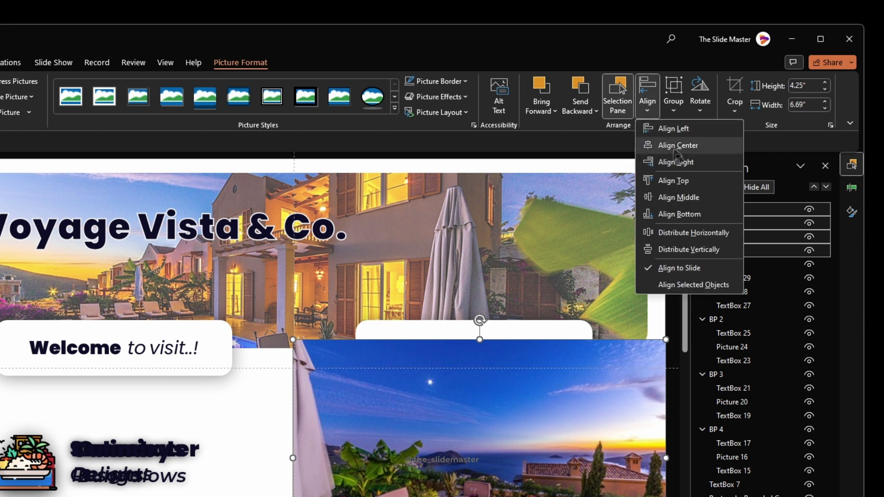
pyautogui.click(675, 162)
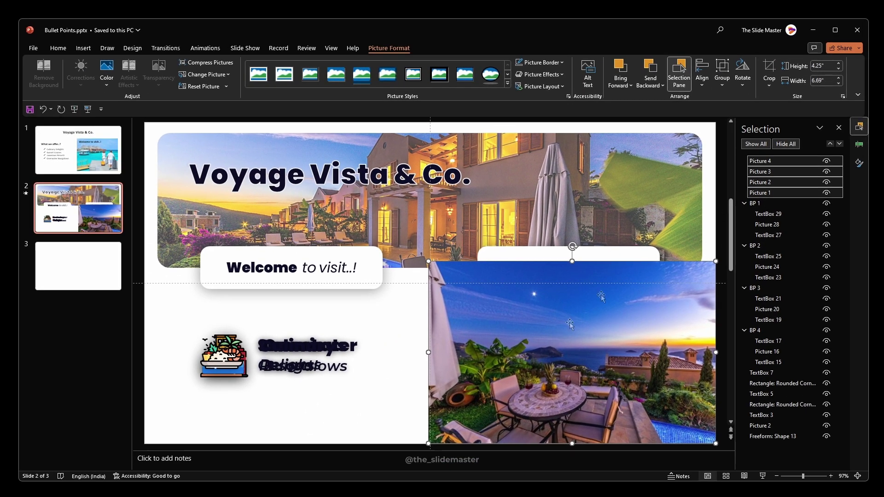
# Send the pictures to back and move Pictures 1–3 animations right after BP 1–3
pyautogui.rightClick(505, 306)
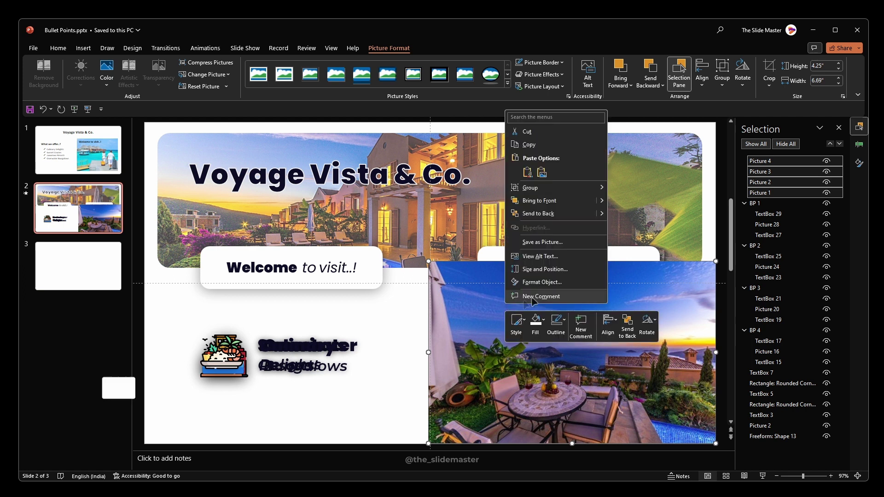
pyautogui.click(545, 213)
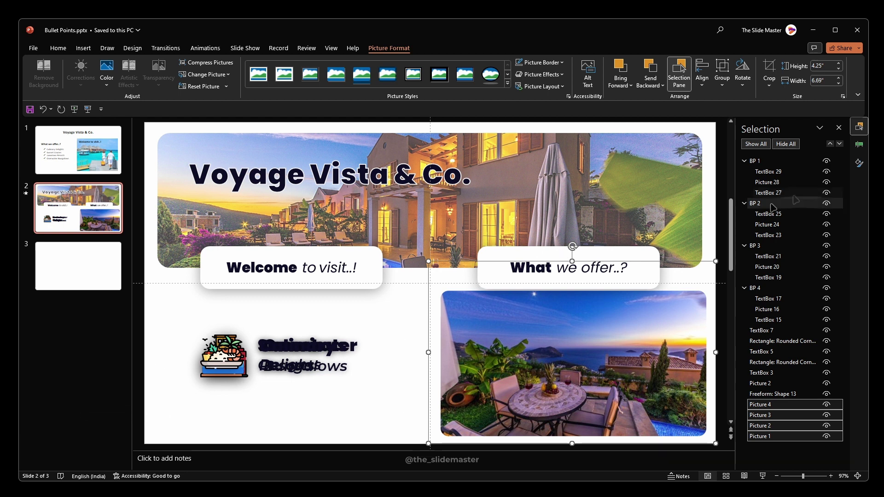
pyautogui.click(859, 144)
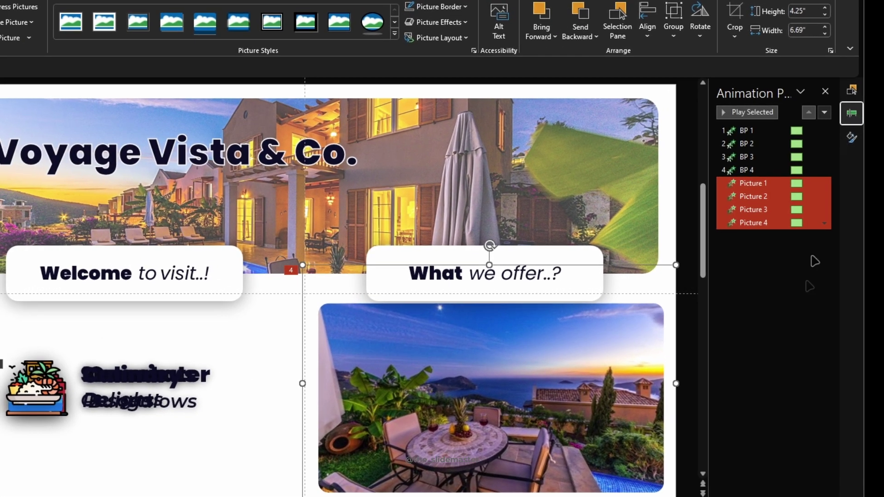
pyautogui.click(799, 325)
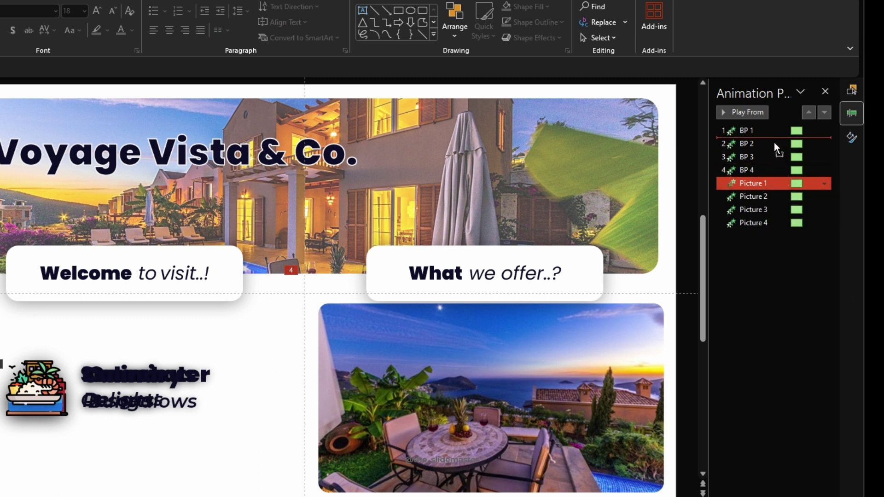
pyautogui.moveTo(775, 143); pyautogui.dragTo(774, 141)
pyautogui.keyDown('ctrl'); pyautogui.click(778, 197); pyautogui.keyUp('ctrl')
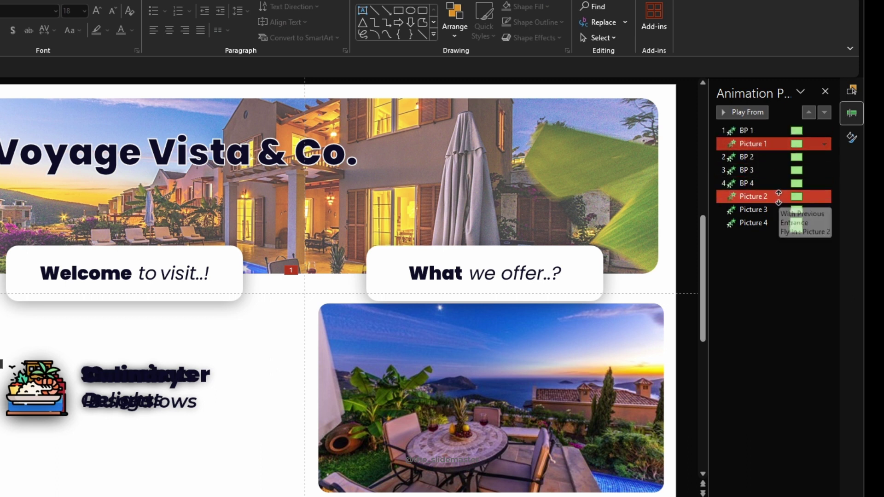
pyautogui.moveTo(778, 197); pyautogui.dragTo(766, 165)
pyautogui.moveTo(755, 209); pyautogui.dragTo(760, 202)
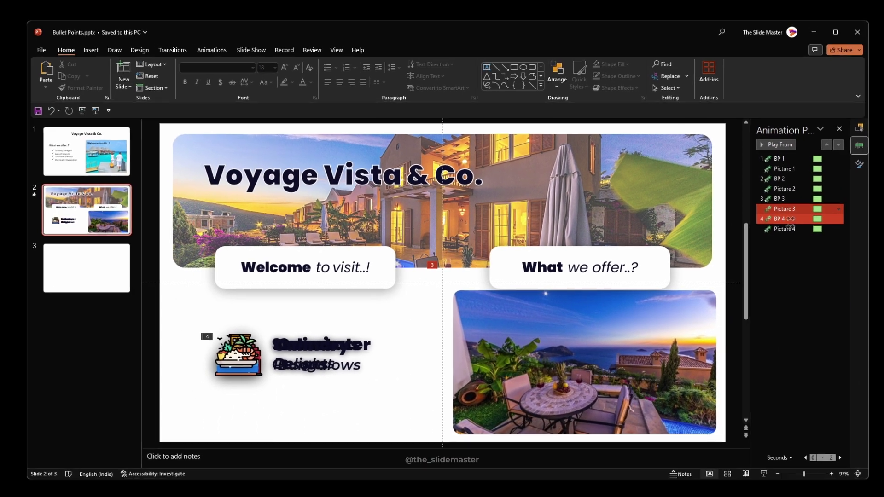
pyautogui.click(732, 329)
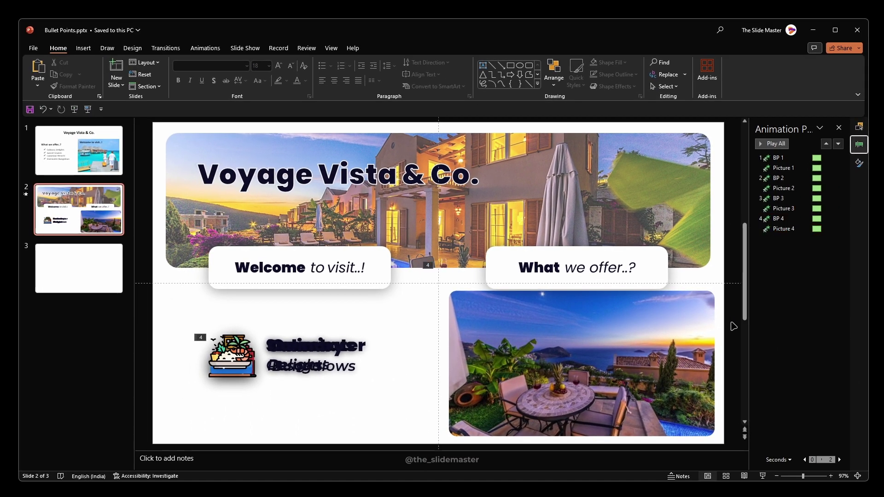
pyautogui.rightClick(733, 327)
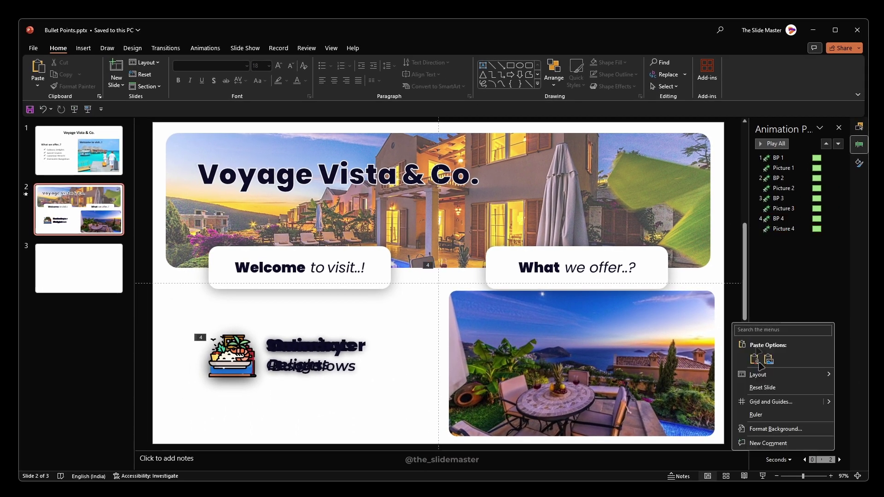
# Give slide 2 a solid white background fill
pyautogui.click(762, 430)
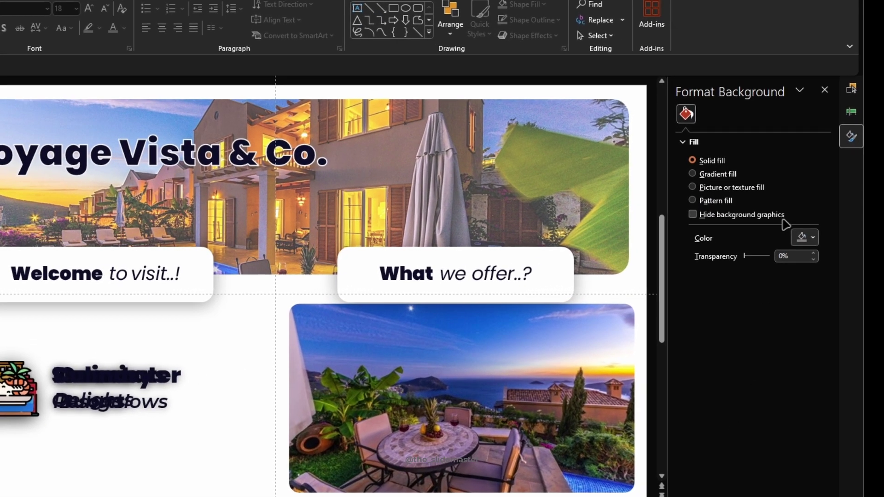
pyautogui.click(823, 239)
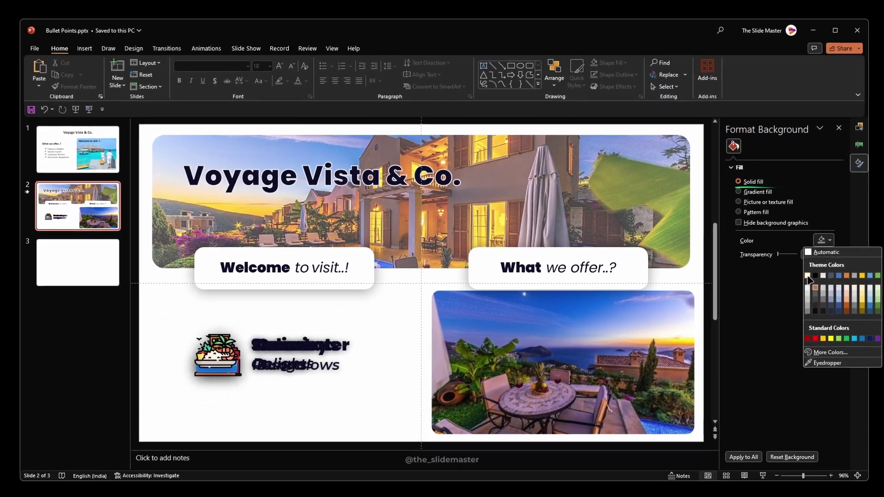
pyautogui.click(807, 277)
# Delete slides 1 and 3, keeping only the Voyage Vista & Co. slide
pyautogui.scroll(1, 713, 153)
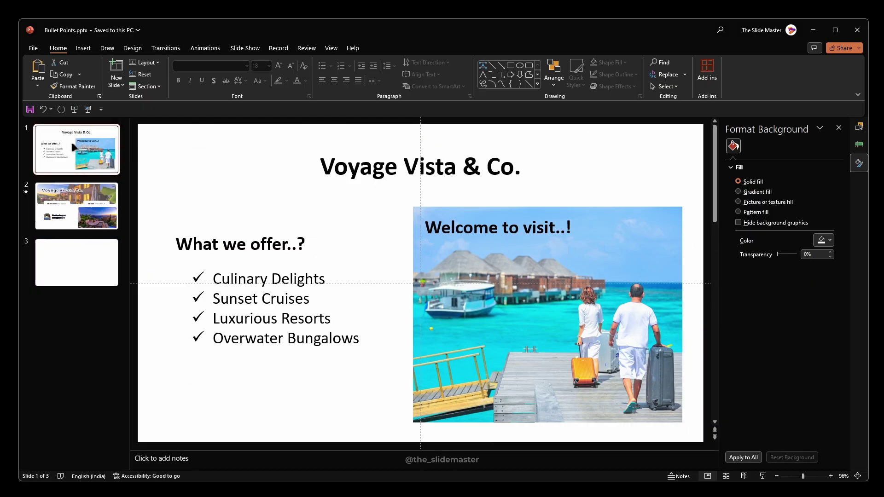
pyautogui.click(80, 271)
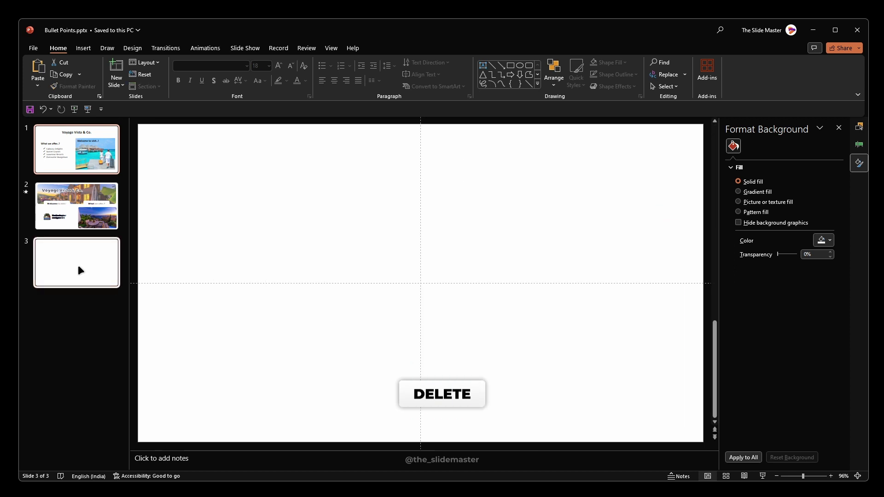
pyautogui.press('Delete')
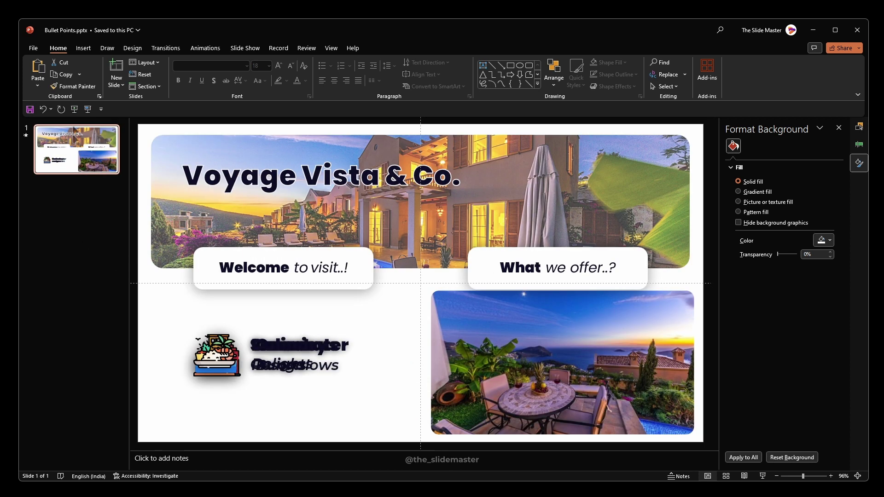